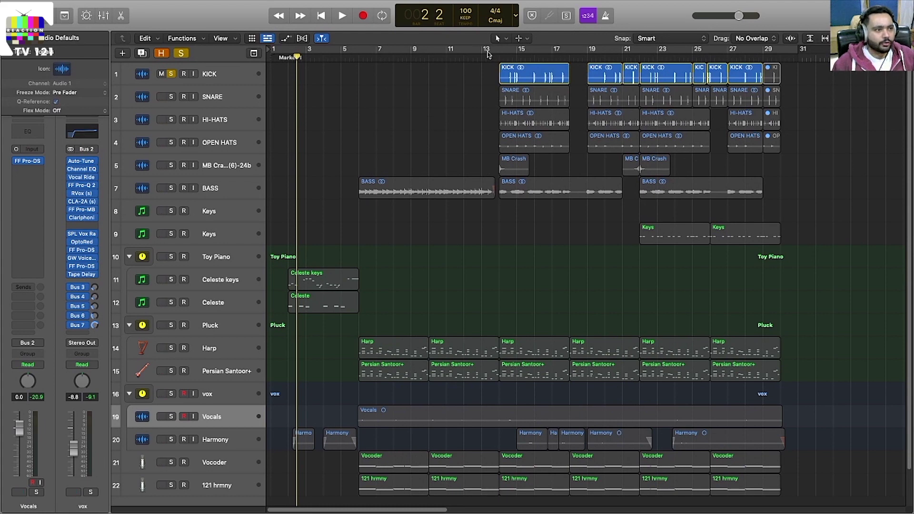
# - Place the playhead at bar 14 and play the soloed KICK track for about one bar
pyautogui.click(494, 56)
pyautogui.press('super+Right')
pyautogui.press('super+Right')
pyautogui.press('super+Right')
pyautogui.press('super+Right')
pyautogui.press('super+Right')
pyautogui.press('super+Right')
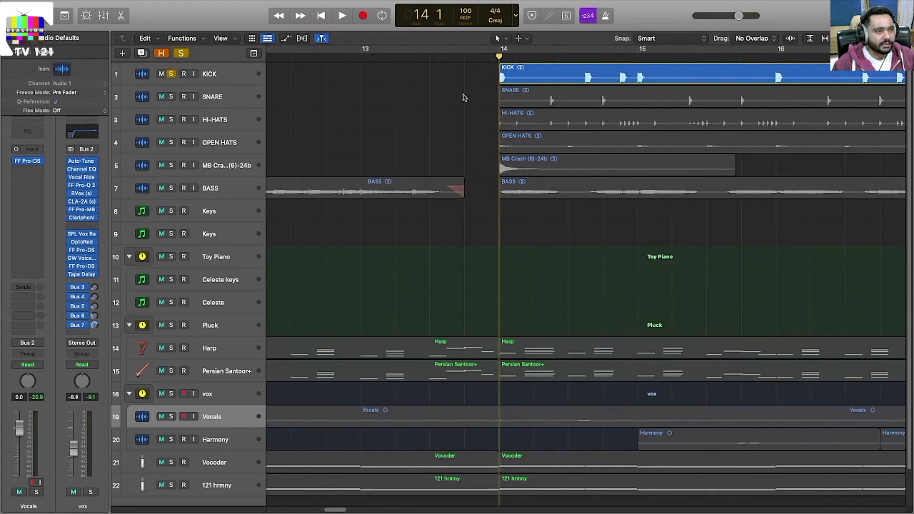
pyautogui.hscroll(4, 464, 97)
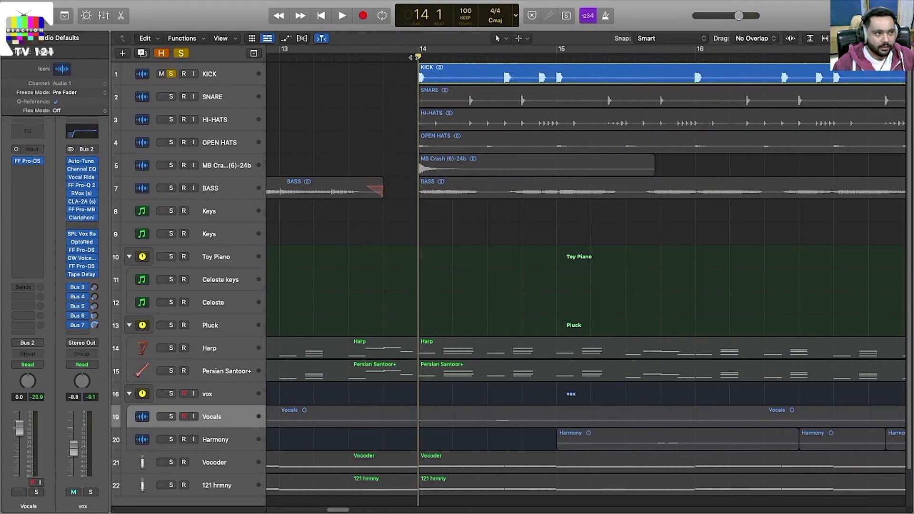
pyautogui.press('space')
pyautogui.press('super+Left')
pyautogui.press('super+Left')
pyautogui.press('super+Left')
pyautogui.press('super+Left')
pyautogui.press('super+Left')
pyautogui.press('super+Down')
pyautogui.press('super+Down')
pyautogui.press('super+Down')
pyautogui.press('super+Down')
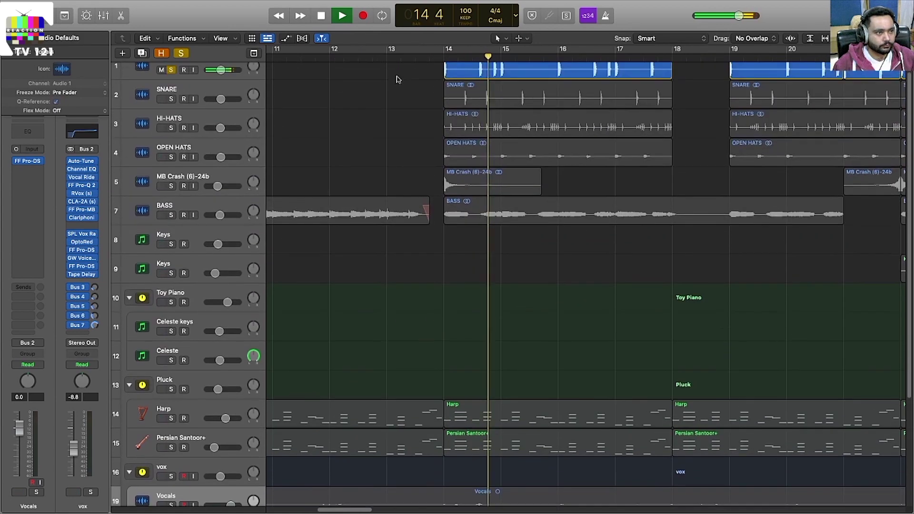
pyautogui.scroll(-3, 398, 80)
pyautogui.press('space')
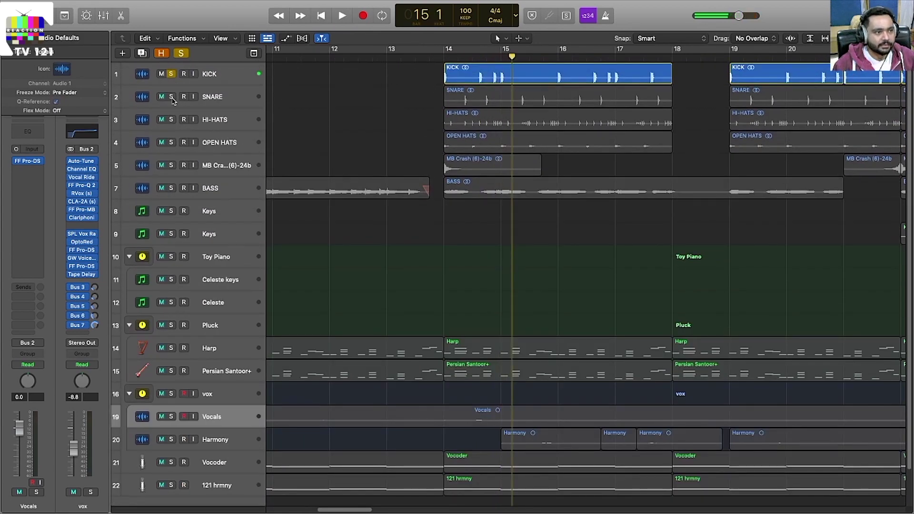
# - Add the SNARE and HI-HATS tracks to the solo and play them with the kick from bar 14
pyautogui.click(171, 97)
pyautogui.click(172, 120)
pyautogui.press('space')
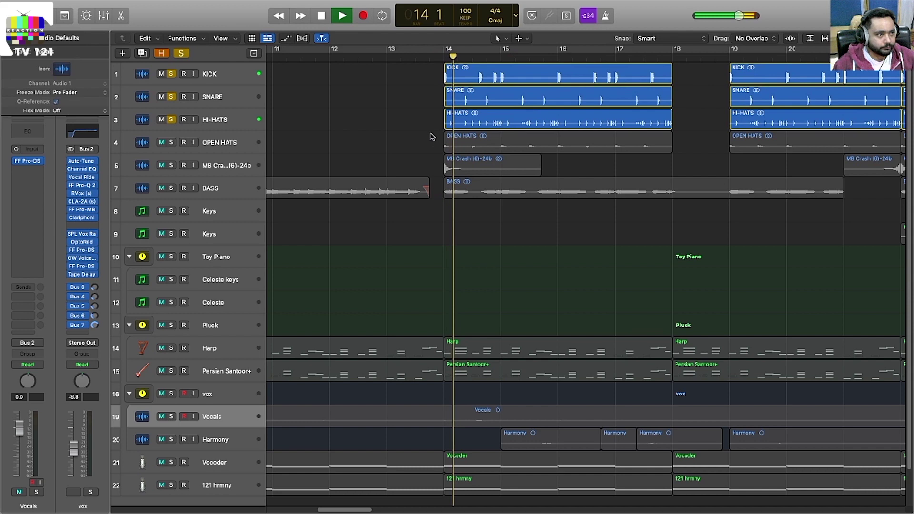
pyautogui.scroll(5, 576, 132)
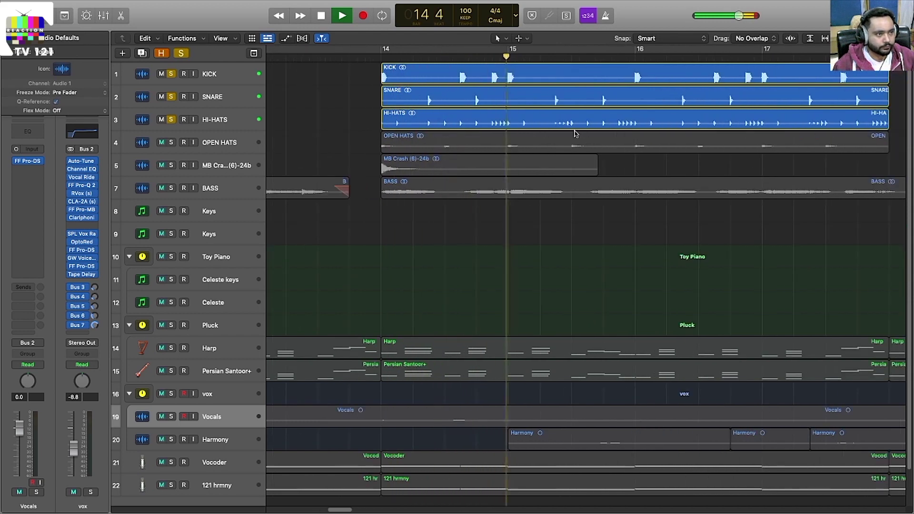
pyautogui.scroll(1, 562, 135)
pyautogui.scroll(2, 560, 134)
pyautogui.scroll(-1, 559, 134)
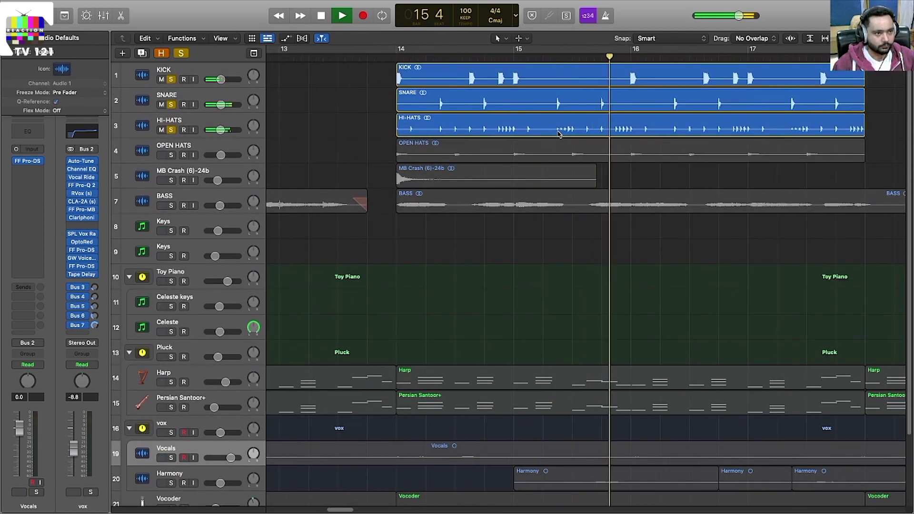
pyautogui.press('space')
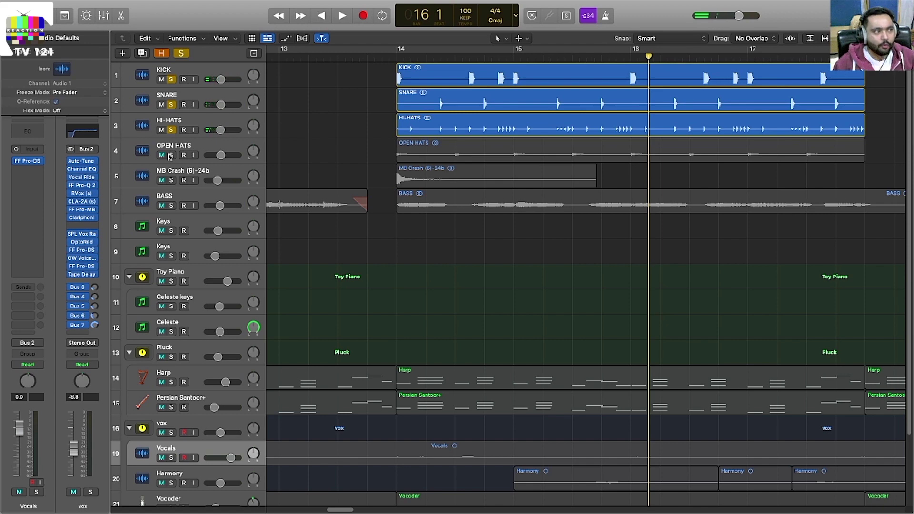
# - Solo the OPEN HATS and MB Crash tracks too and play the whole drum group from bar 14
pyautogui.click(170, 155)
pyautogui.click(170, 180)
pyautogui.press('space')
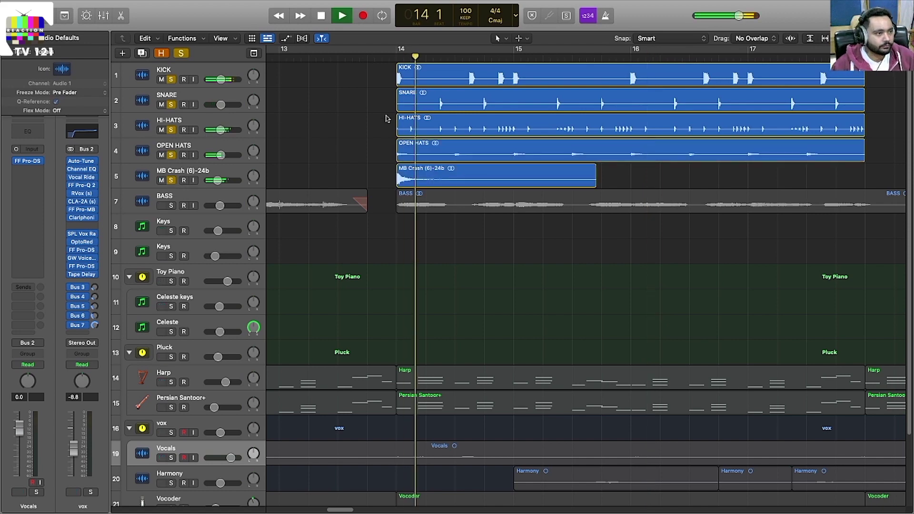
pyautogui.scroll(-3, 408, 112)
pyautogui.scroll(-3, 407, 125)
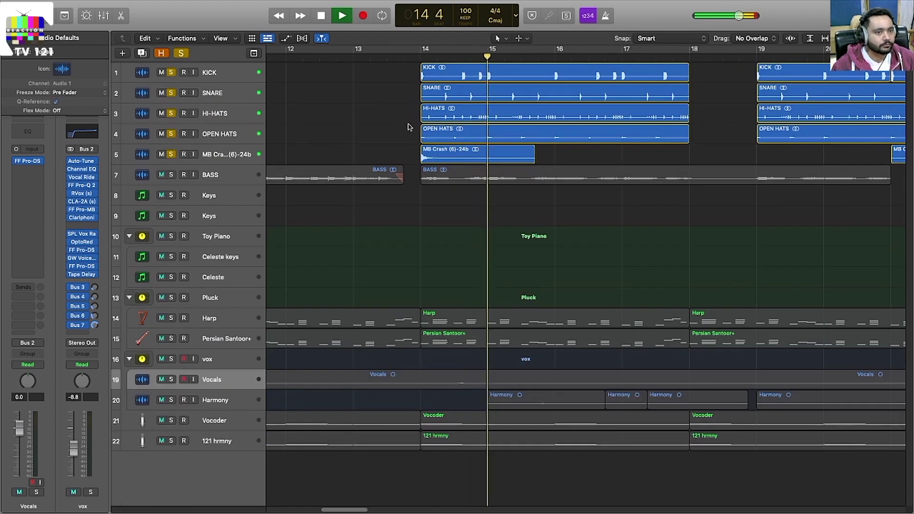
pyautogui.hscroll(-2, 408, 124)
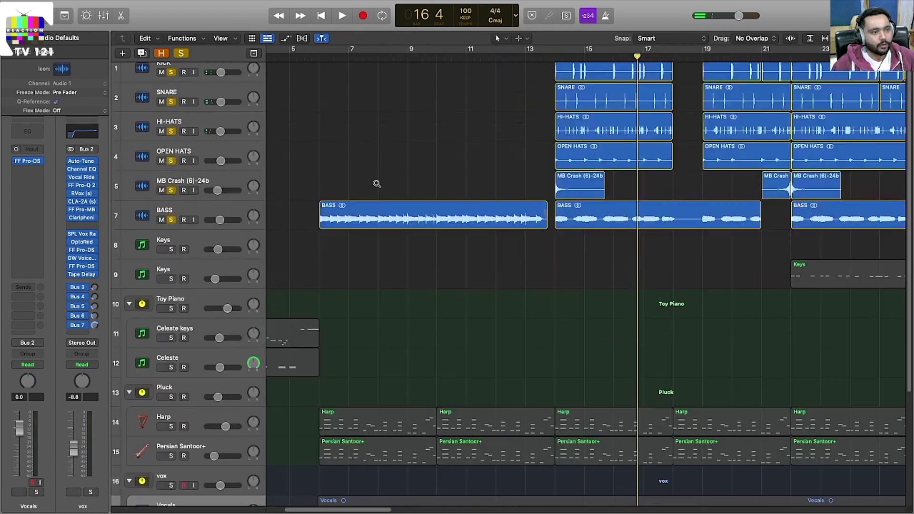
# - Play the BASS track's first region from bar 6 for about two bars
pyautogui.keyDown('ctrl'); pyautogui.keyDown('alt'); pyautogui.click(377, 183); pyautogui.keyUp('alt'); pyautogui.keyUp('ctrl')
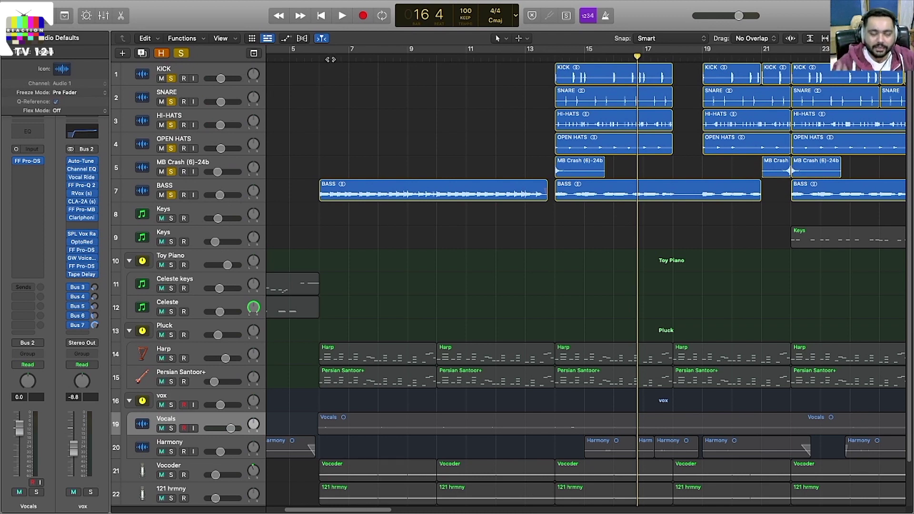
pyautogui.doubleClick(325, 62)
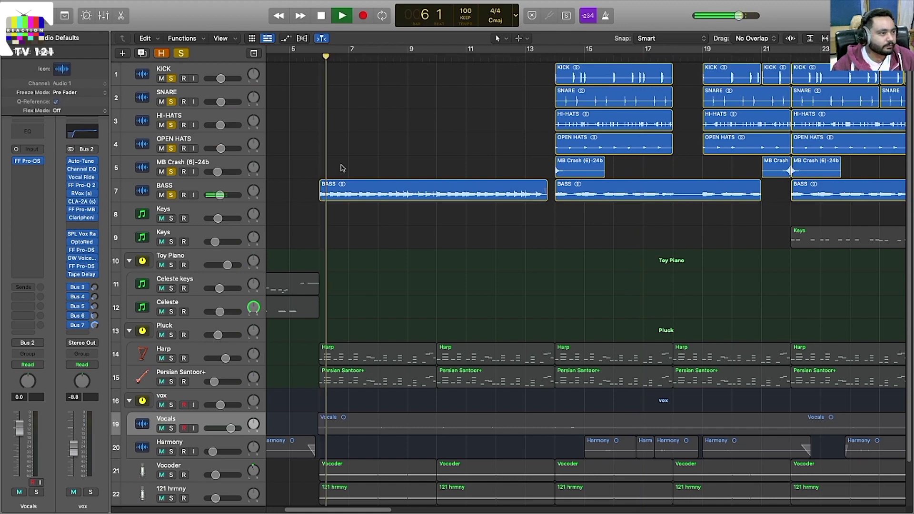
pyautogui.press('super+Down')
pyautogui.scroll(3, 338, 170)
pyautogui.keyDown('ctrl'); pyautogui.keyDown('alt'); pyautogui.click(336, 179); pyautogui.keyUp('alt'); pyautogui.keyUp('ctrl')
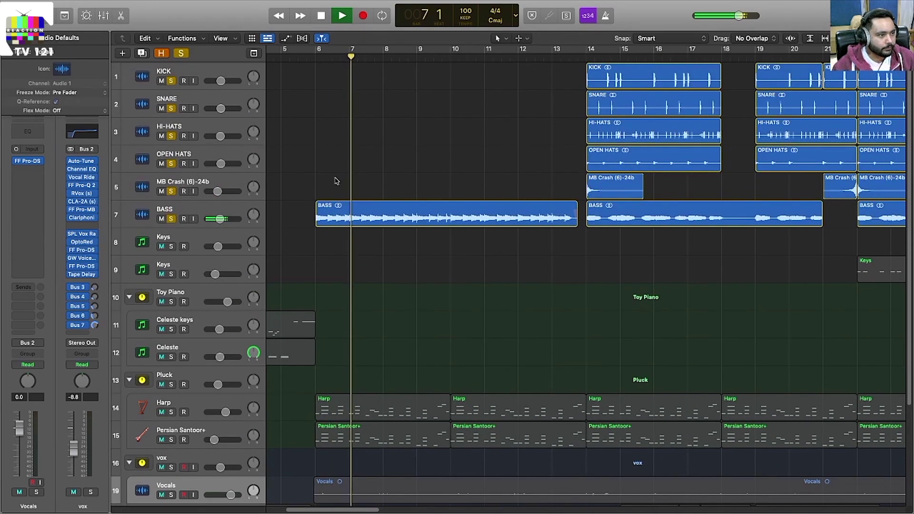
pyautogui.press('space')
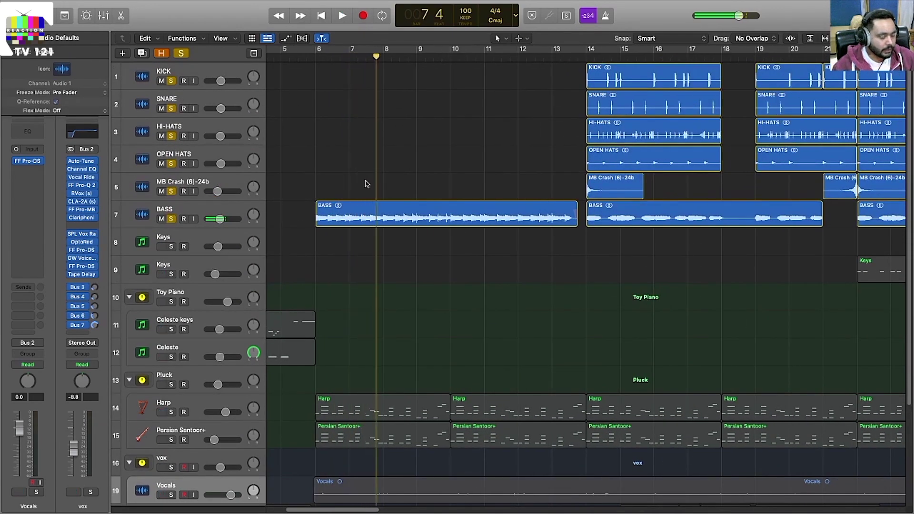
# - Reveal the hidden tracks and solo the BASS.6 instrument track in place of the BASS audio track
pyautogui.press('h')
pyautogui.scroll(3, 190, 204)
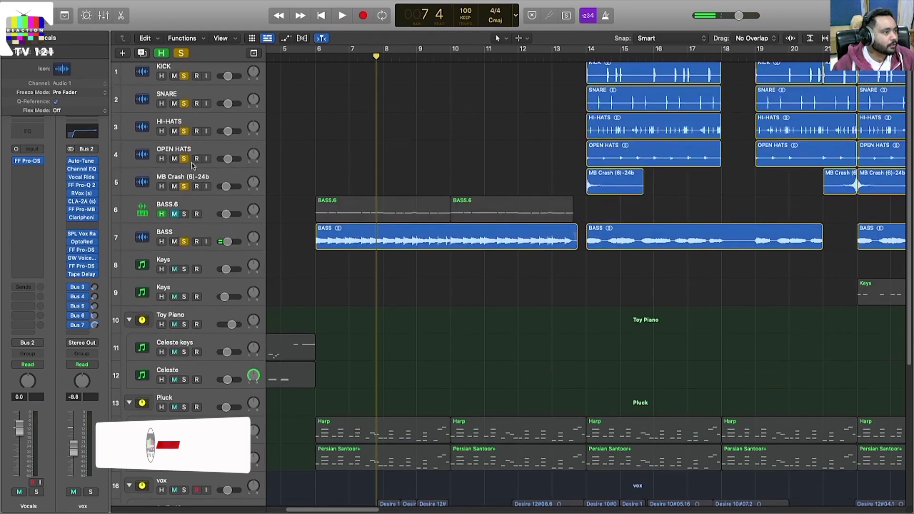
pyautogui.click(185, 207)
pyautogui.click(184, 215)
pyautogui.click(184, 241)
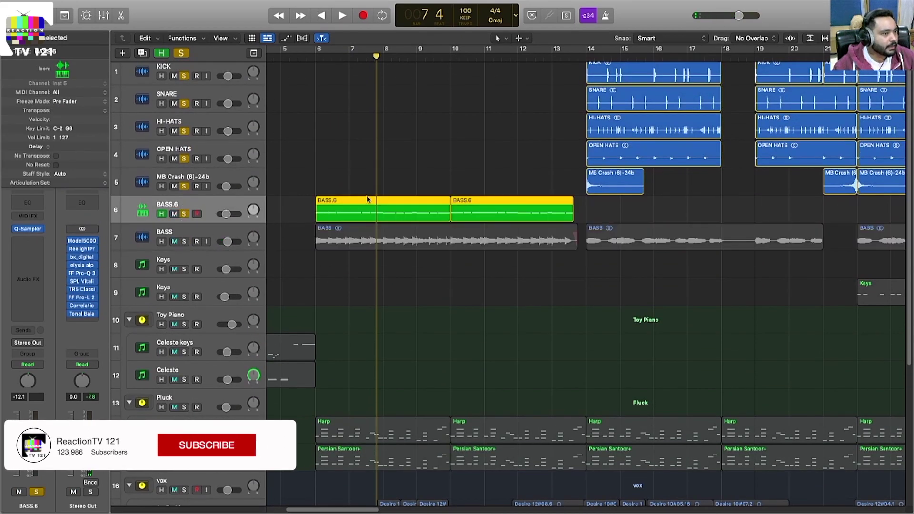
# - Open the first BASS.6 region in the Piano Roll and play its notes from the region start
pyautogui.press('super+Down')
pyautogui.click(370, 174)
pyautogui.doubleClick(348, 212)
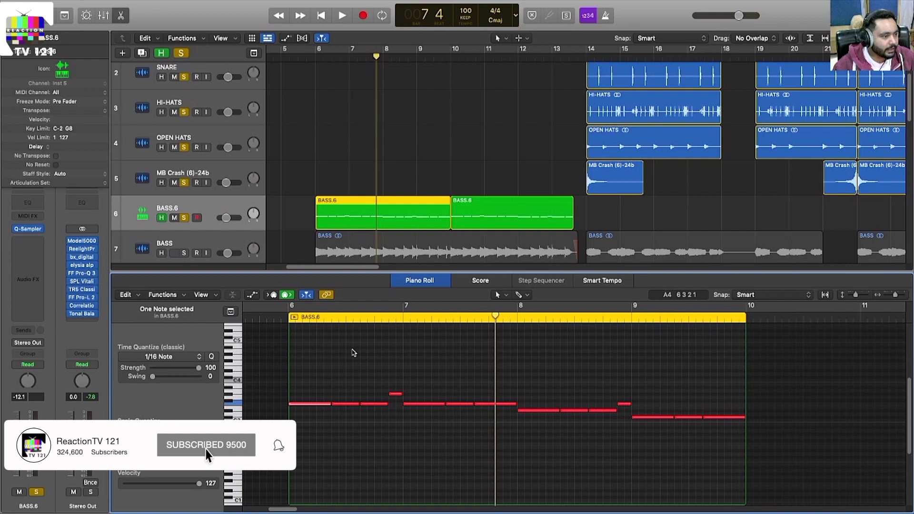
pyautogui.hotkey('shift', 'space')
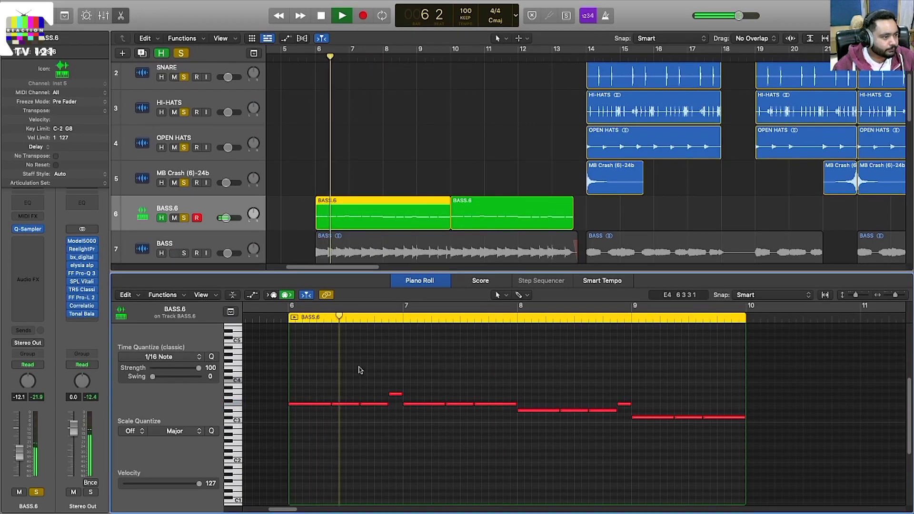
pyautogui.press('space')
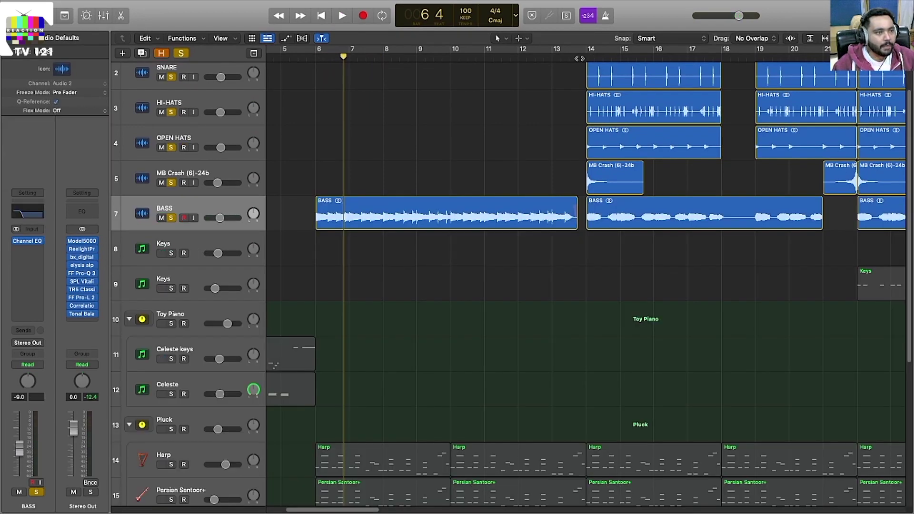
# - Play the soloed drums and BASS track together from bar 14 to about bar 17
pyautogui.click(583, 58)
pyautogui.press('super+Down')
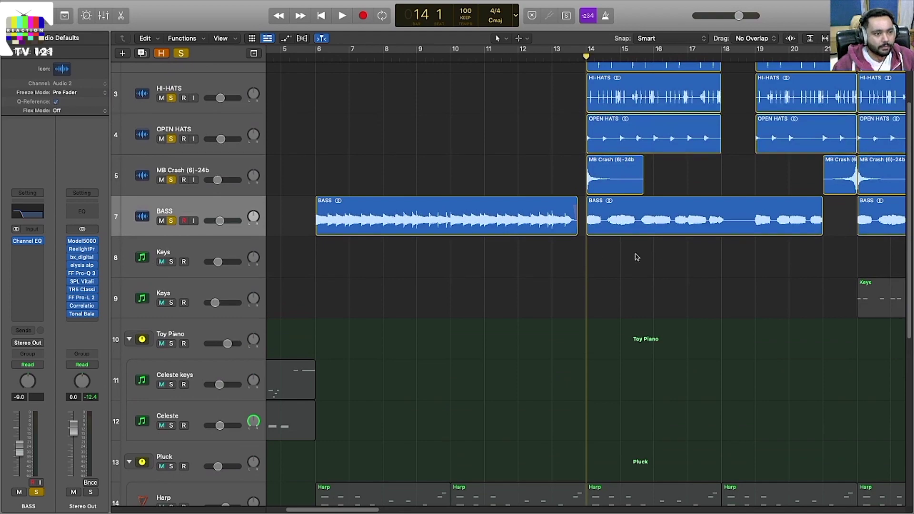
pyautogui.press('space')
pyautogui.scroll(-3, 610, 257)
pyautogui.hscroll(3, 480, 190)
pyautogui.scroll(-2, 536, 199)
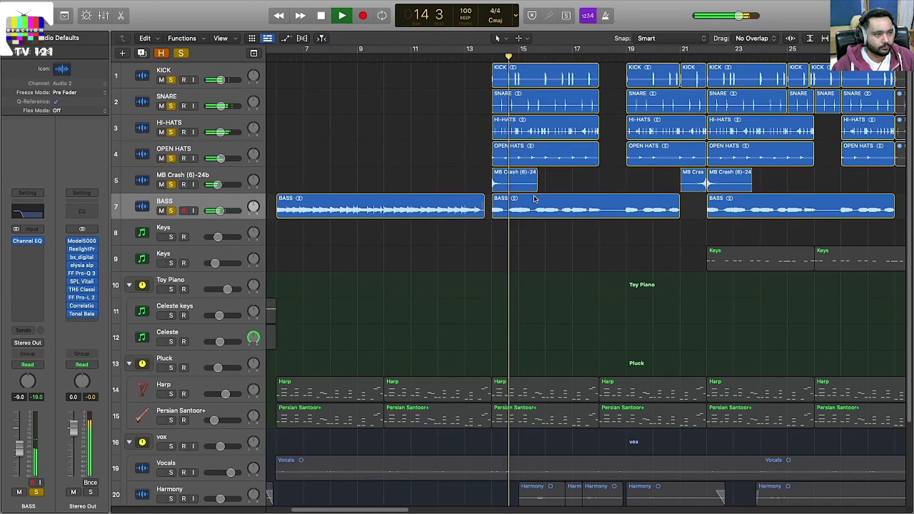
pyautogui.scroll(-2, 535, 199)
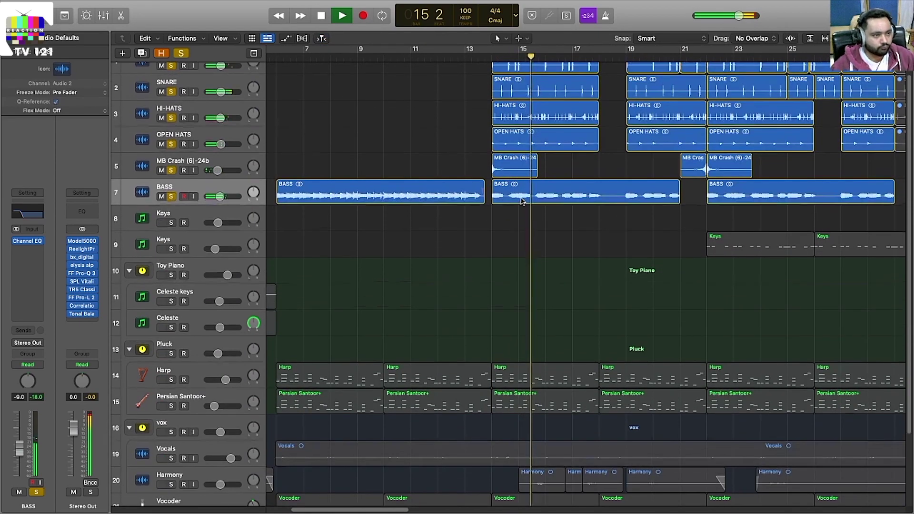
pyautogui.scroll(2, 523, 200)
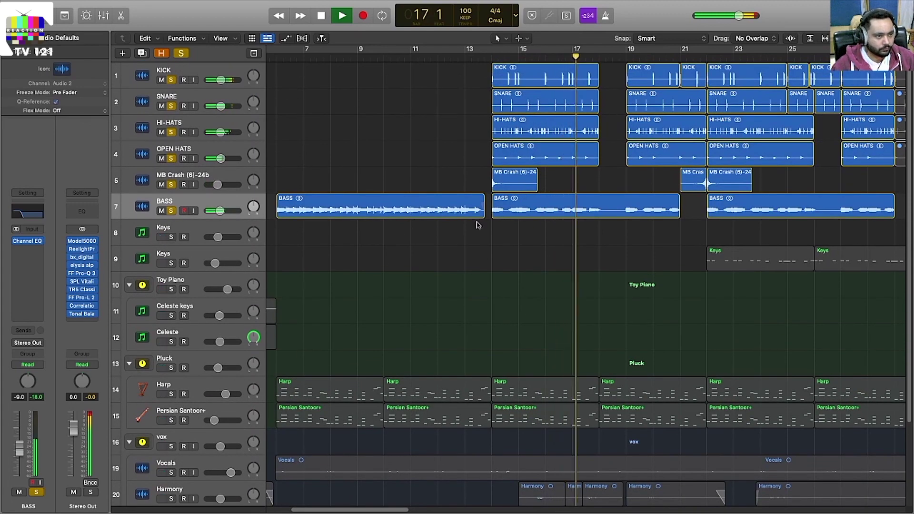
pyautogui.press('space')
# - Clear all track solos, solo the Toy Piano stack and start playback from bar 2
pyautogui.press('z')
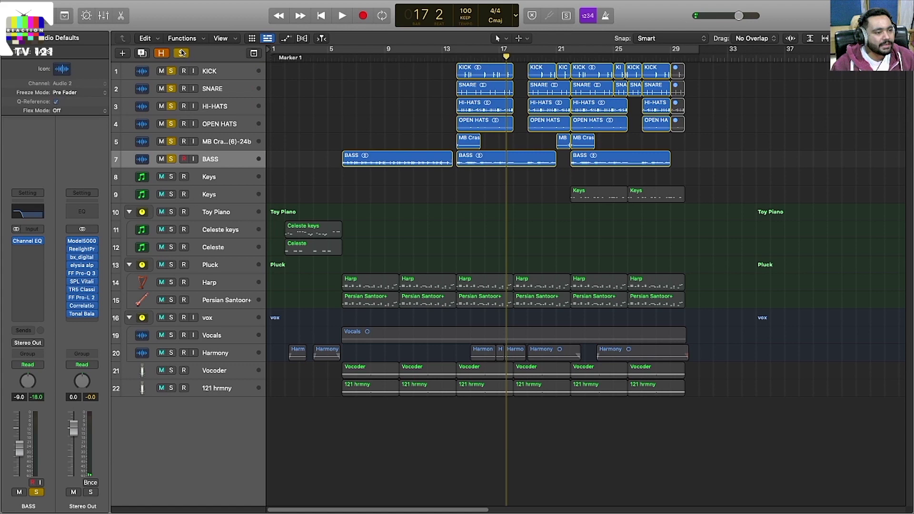
pyautogui.click(181, 53)
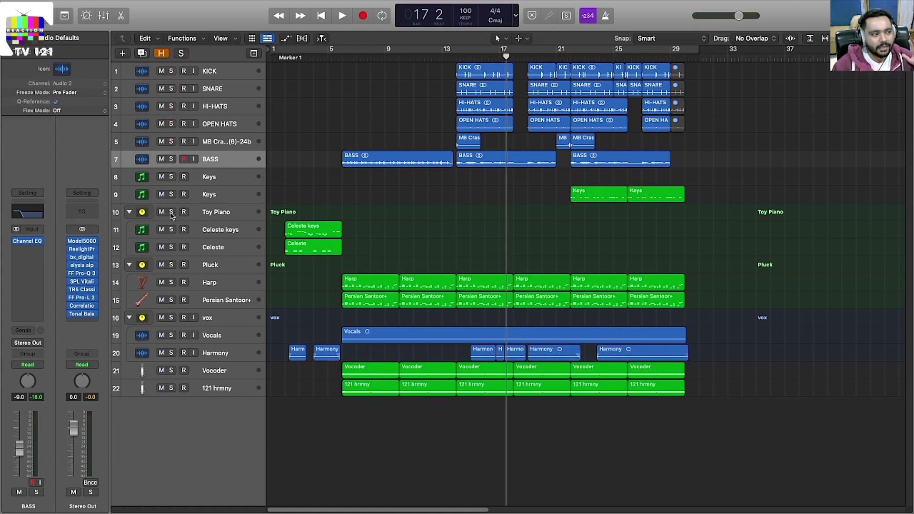
pyautogui.click(171, 213)
pyautogui.click(285, 55)
pyautogui.press('z')
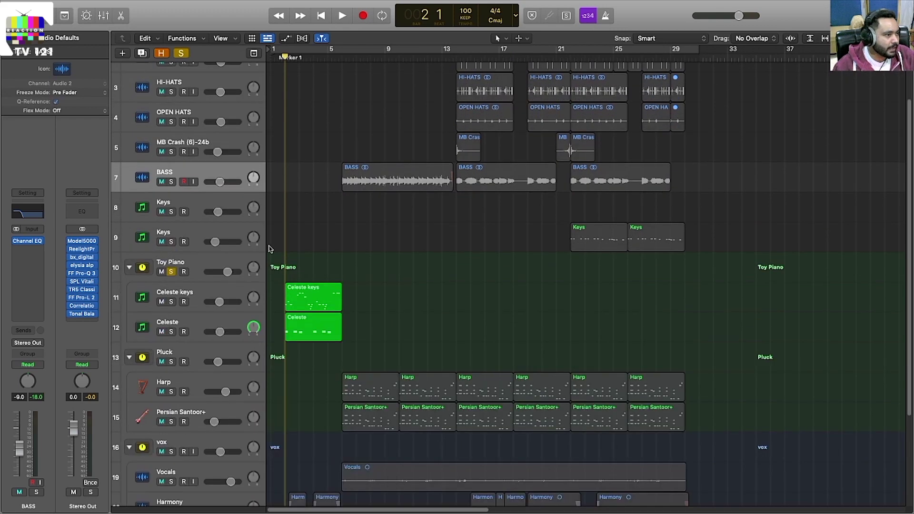
pyautogui.press('space')
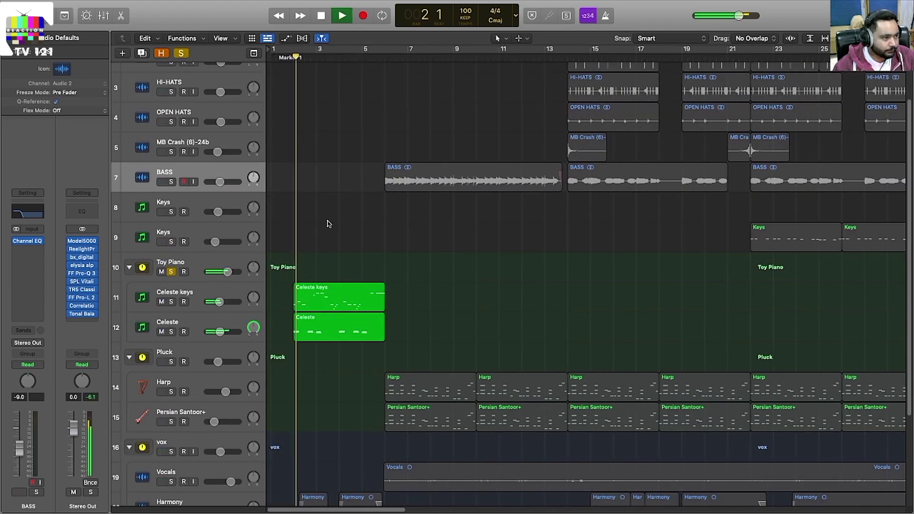
# - Show the Celeste keys and Celeste regions together in the Piano Roll and follow their notes during playback
pyautogui.moveTo(375, 249); pyautogui.dragTo(338, 327)
pyautogui.press('p')
pyautogui.hscroll(-3, 405, 357)
pyautogui.press('super+Left')
pyautogui.press('super+Left')
pyautogui.press('super+Left')
pyautogui.press('super+Left')
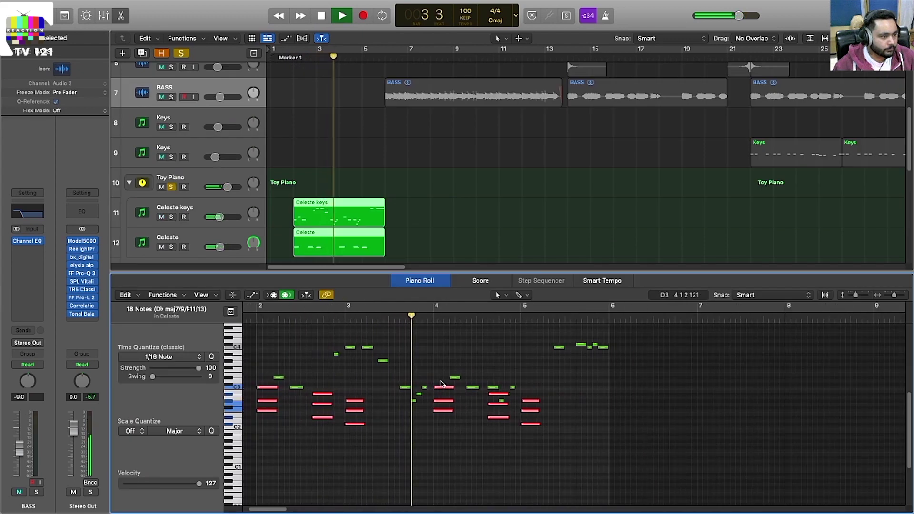
pyautogui.hscroll(-1, 426, 372)
pyautogui.press('super+Right')
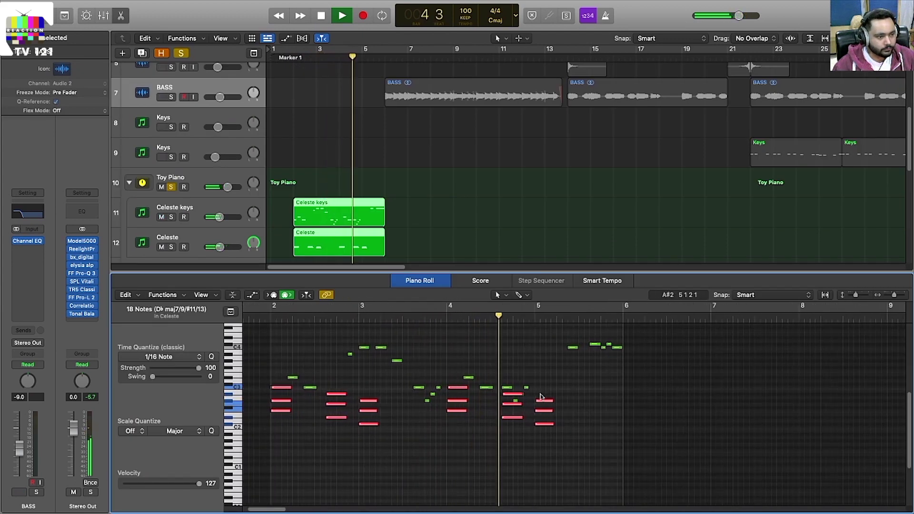
pyautogui.hscroll(-1, 540, 395)
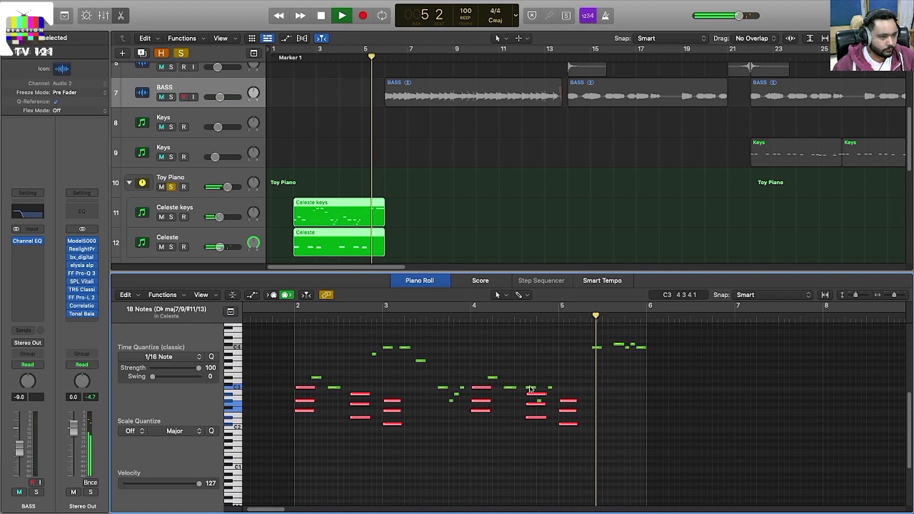
pyautogui.press('space')
# - Open the Keyscape instrument on the Celeste keys track to view its patch, and close the plug-in window
pyautogui.click(416, 200)
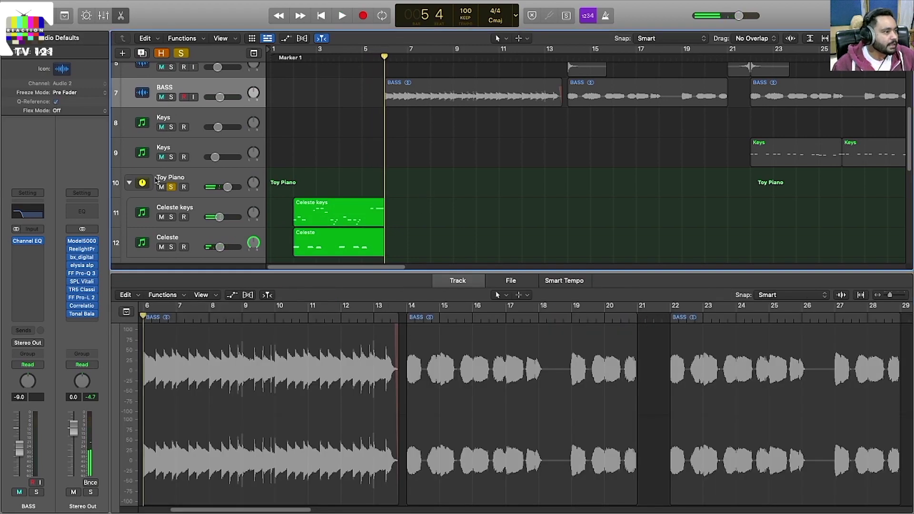
pyautogui.click(184, 208)
pyautogui.click(28, 295)
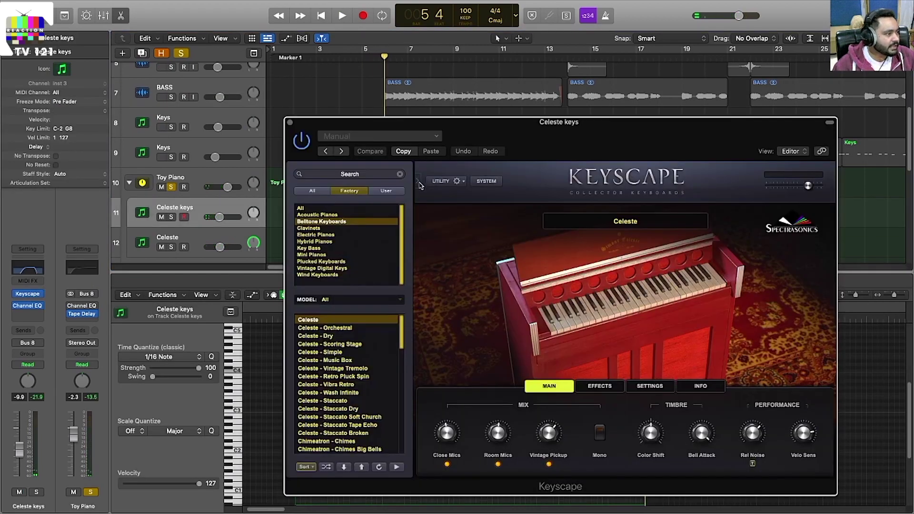
pyautogui.moveTo(563, 141); pyautogui.dragTo(551, 117)
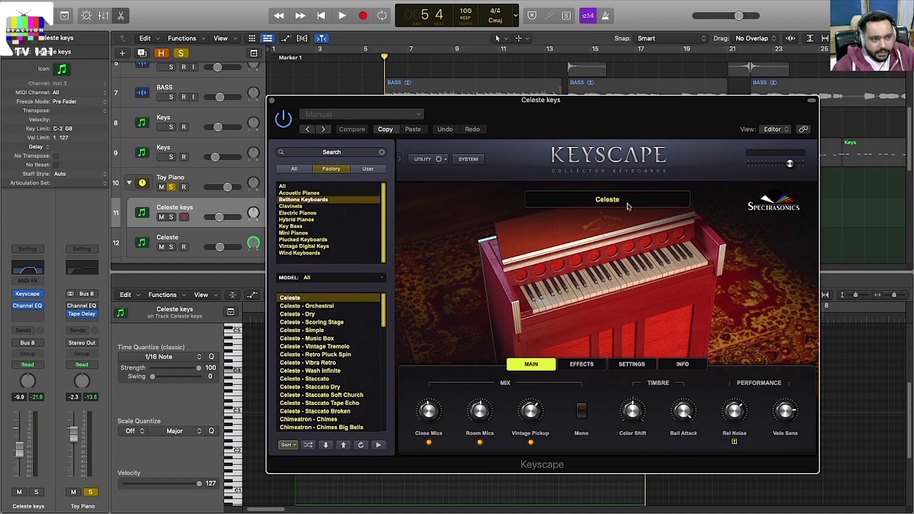
pyautogui.click(273, 100)
# - Open the Keyscape instrument on the Celeste track to view its patch, close it, and move the playhead to bar 2
pyautogui.click(166, 241)
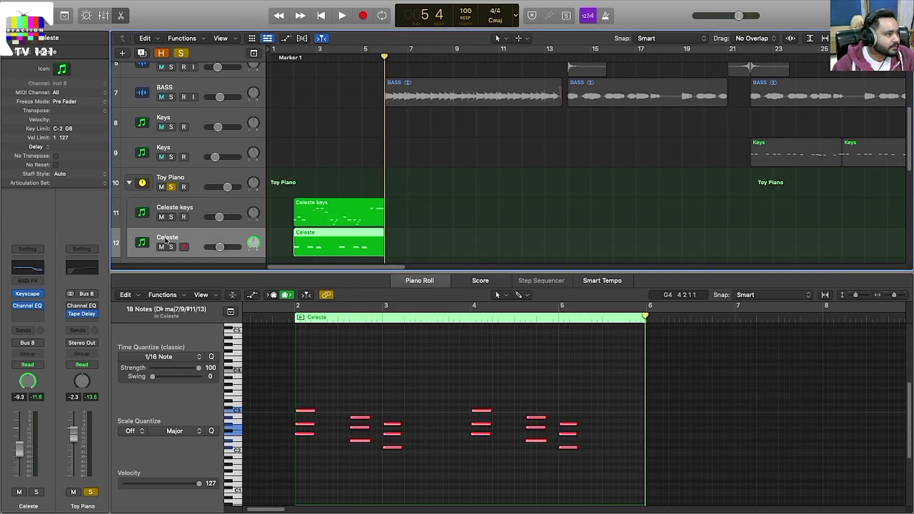
pyautogui.click(27, 294)
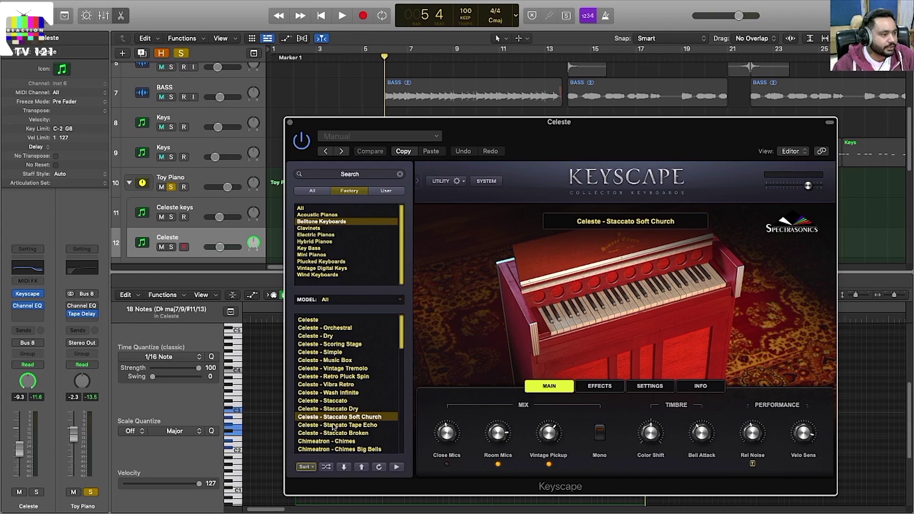
pyautogui.click(290, 123)
pyautogui.scroll(-5, 289, 127)
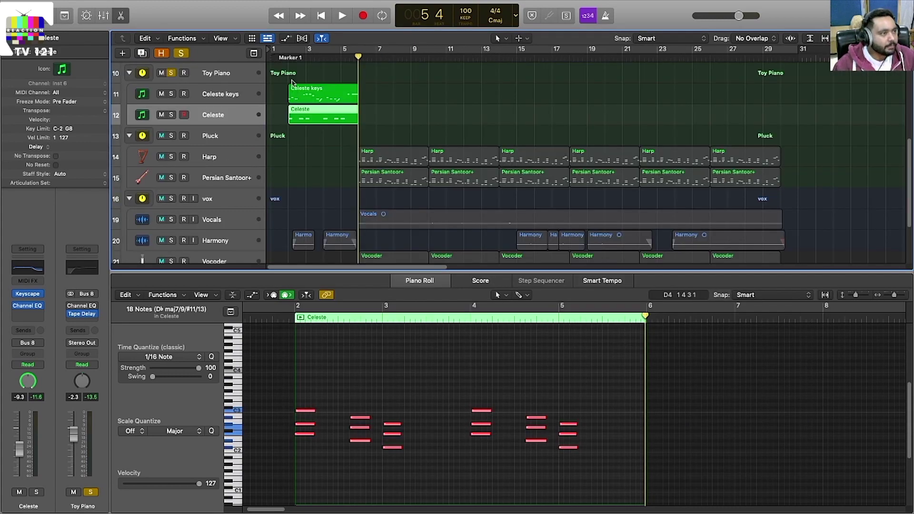
pyautogui.click(287, 57)
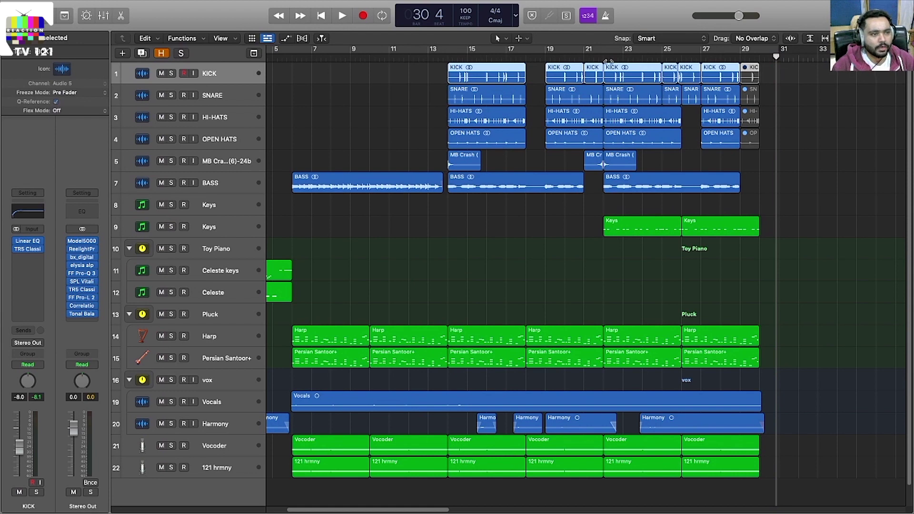
# - Solo the lower Keys track and start playback from bar 21
pyautogui.click(589, 58)
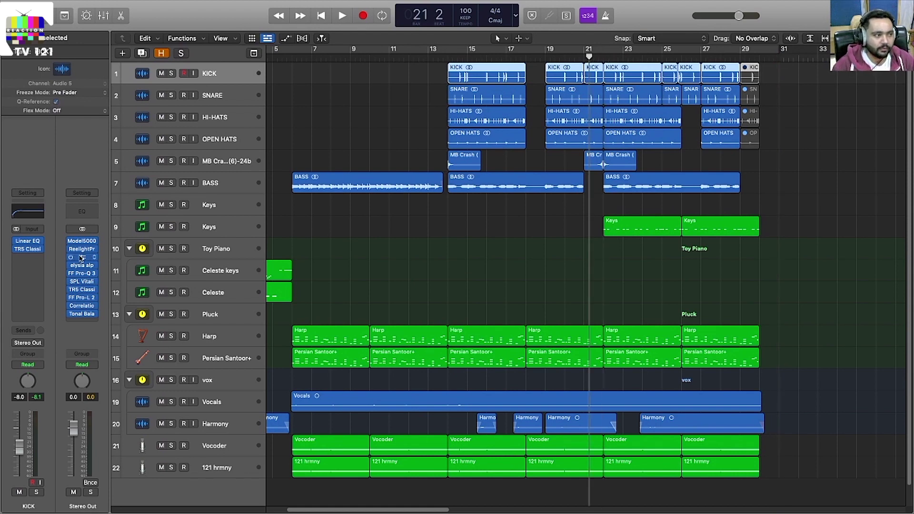
pyautogui.click(171, 227)
pyautogui.press('space')
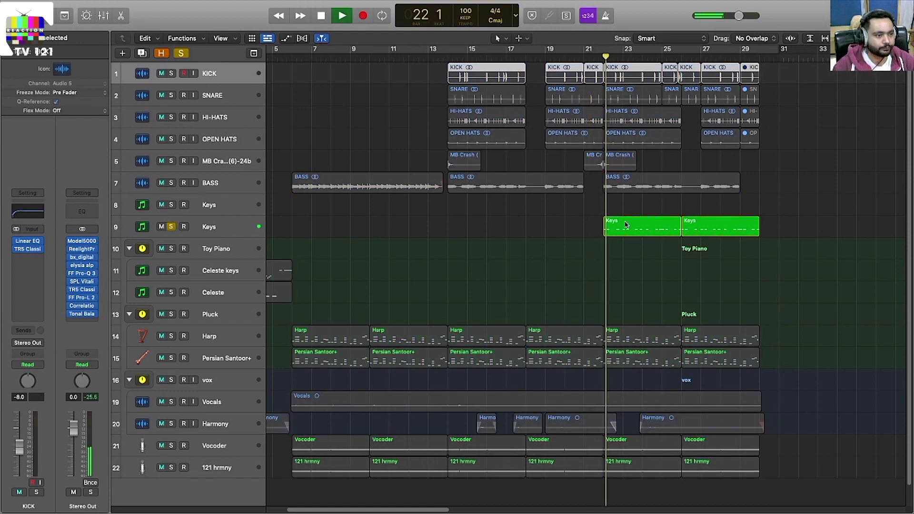
# - Show the first Keys region, starting at bar 22, in the Piano Roll and follow its notes during playback
pyautogui.click(628, 224)
pyautogui.click(640, 243)
pyautogui.doubleClick(640, 227)
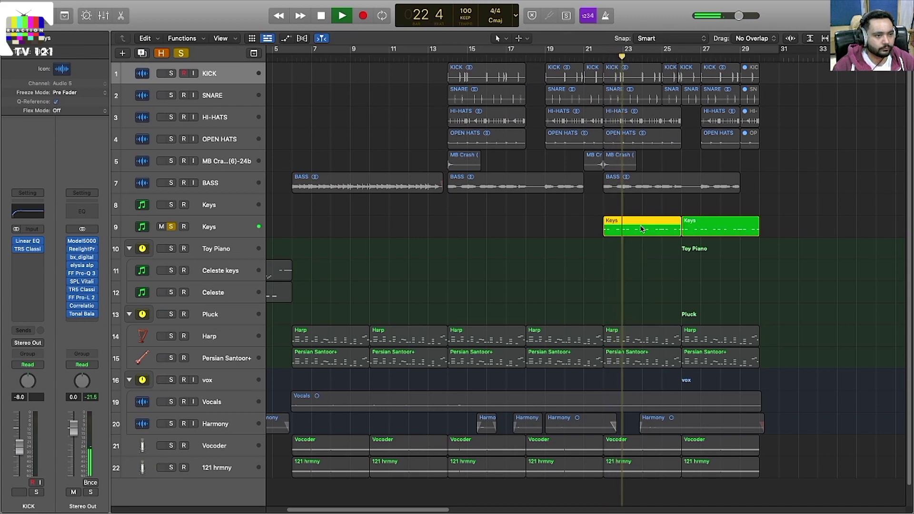
pyautogui.scroll(-6, 322, 176)
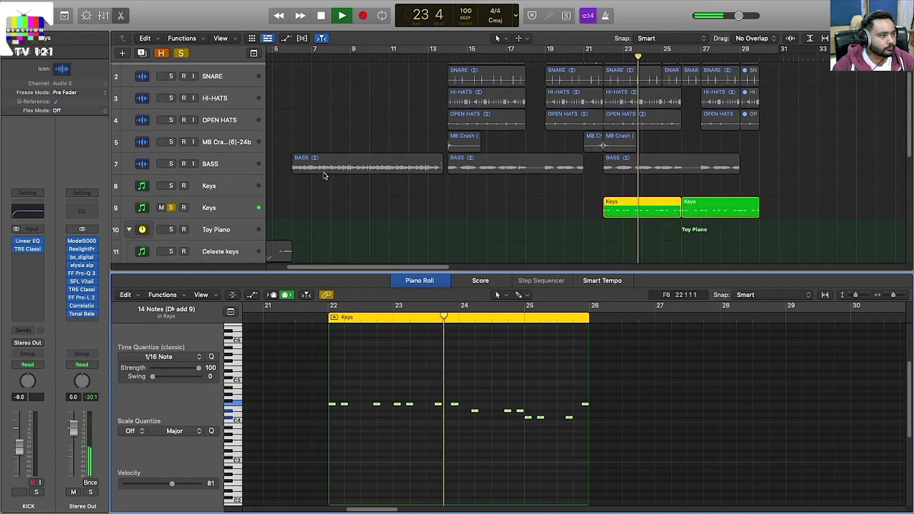
# - Solo the Harp track and move the playhead to bar 6
pyautogui.click(171, 218)
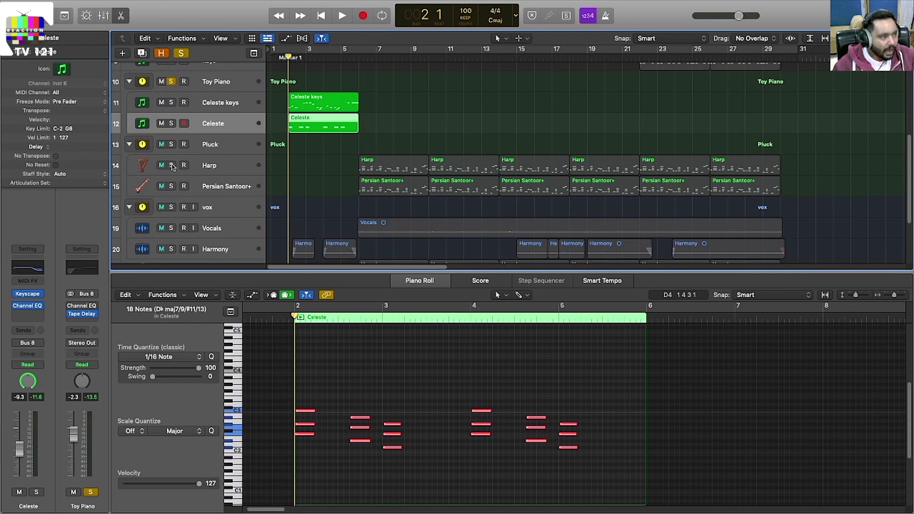
pyautogui.click(171, 165)
pyautogui.click(358, 59)
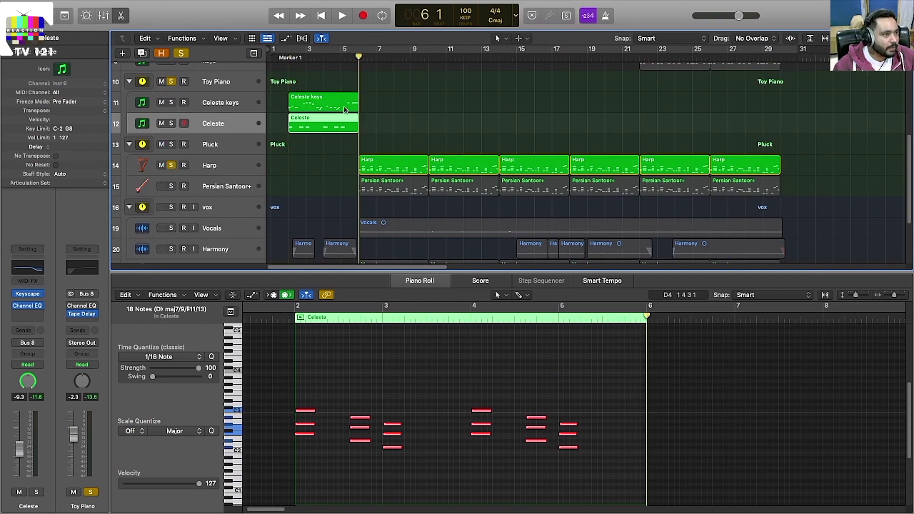
# - Clear all track solos and close the Piano Roll
pyautogui.click(185, 55)
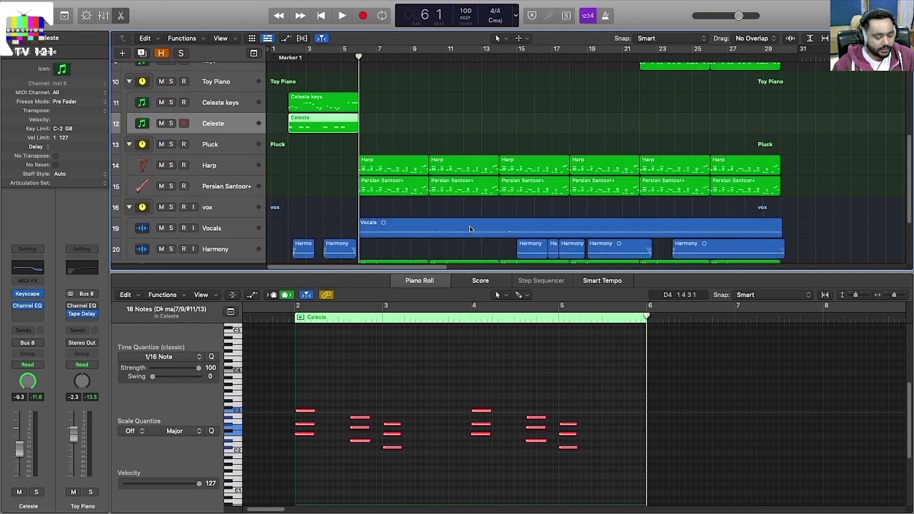
pyautogui.press('x')
pyautogui.press('x')
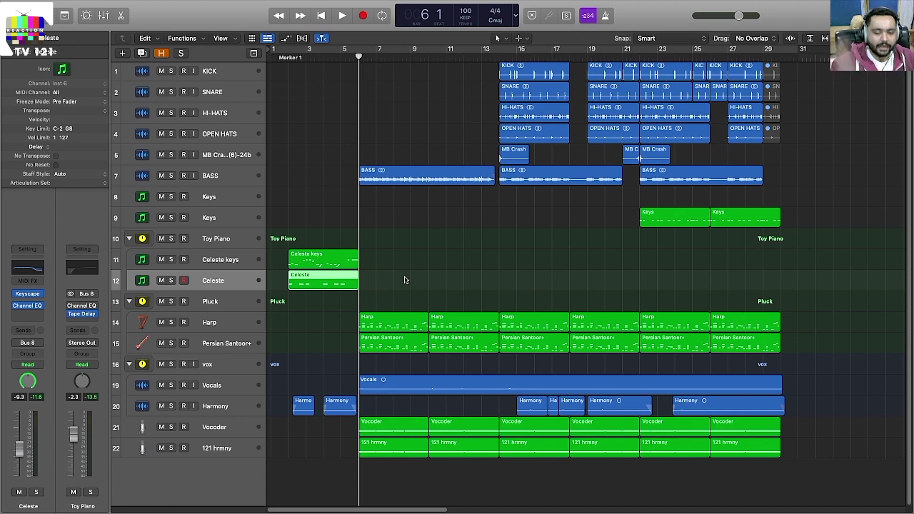
# - Solo the Harp track again and show its first region, starting at bar 6, in the Piano Roll
pyautogui.press('super+Down')
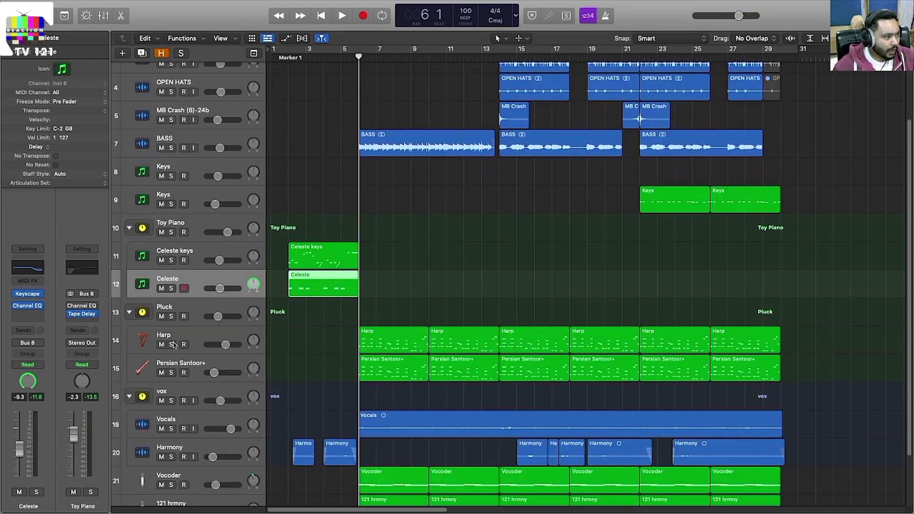
pyautogui.click(172, 345)
pyautogui.press('super+Right')
pyautogui.press('super+Right')
pyautogui.scroll(3, 370, 353)
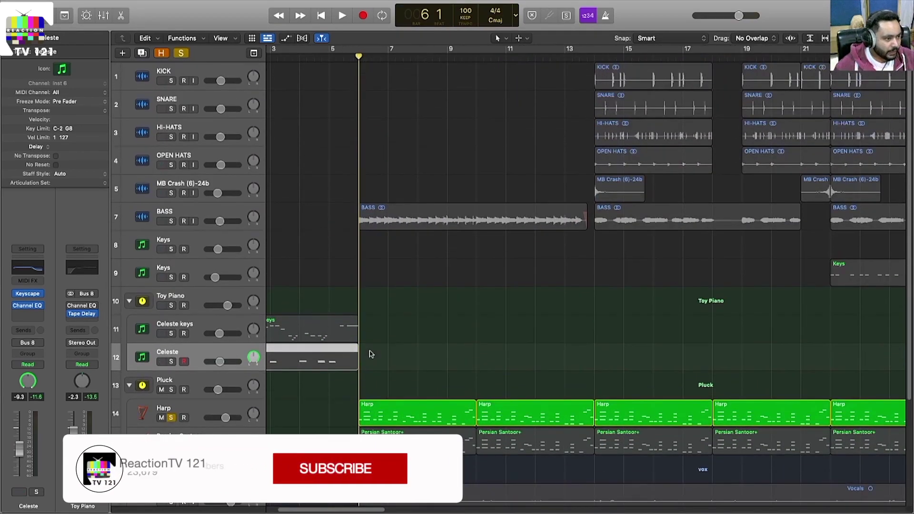
pyautogui.hscroll(-1, 371, 357)
pyautogui.hscroll(-2, 370, 357)
pyautogui.scroll(-2, 462, 388)
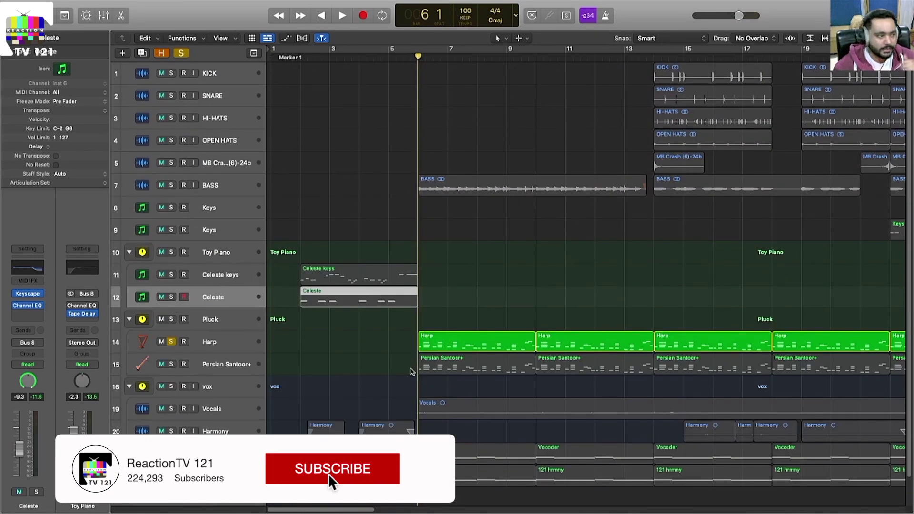
pyautogui.click(467, 346)
pyautogui.doubleClick(466, 347)
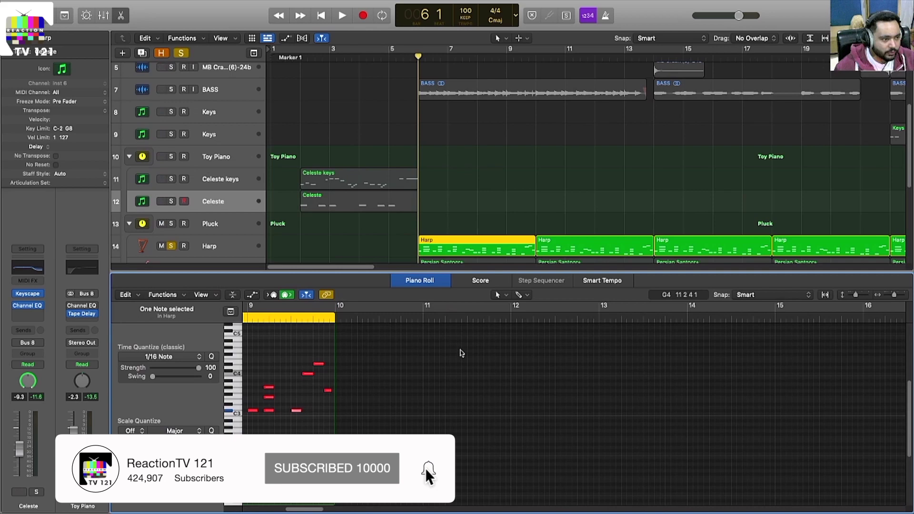
# - Play the soloed Harp part from bar 6 to about bar 10, following its notes in the Piano Roll
pyautogui.press('space')
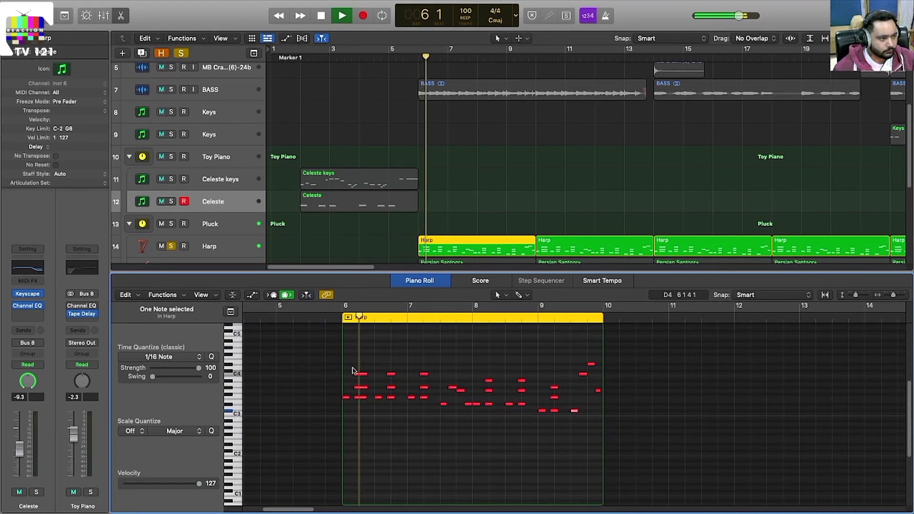
pyautogui.hscroll(-1, 381, 381)
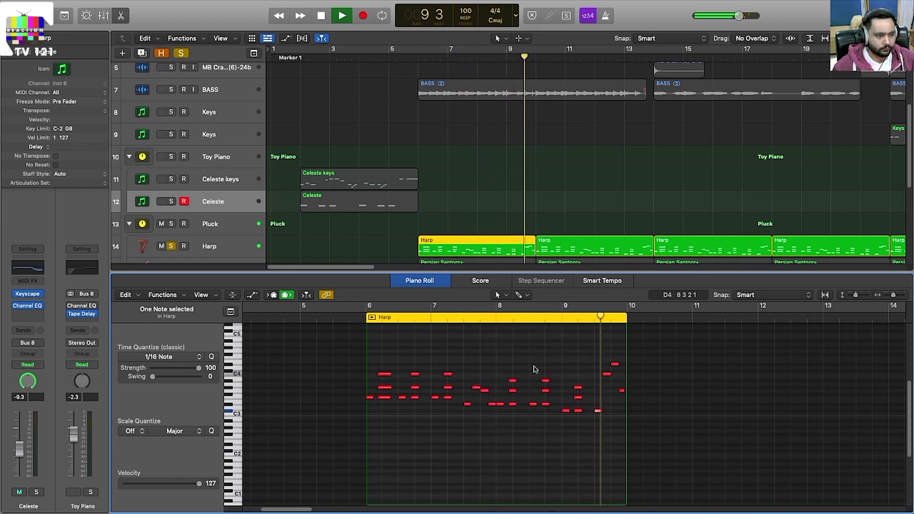
pyautogui.press('space')
# - Switch the solo from Harp to Persian Santoor+, select that track, and play its regions from bar 6
pyautogui.scroll(-3, 497, 227)
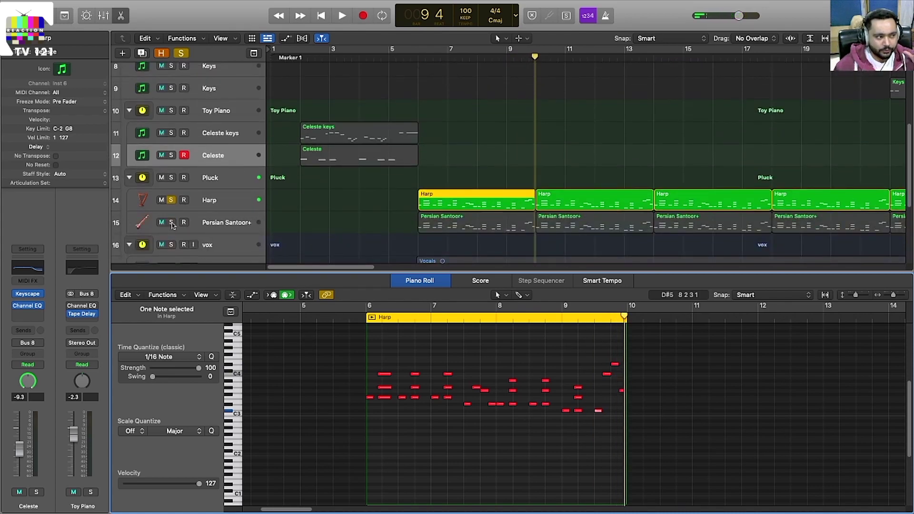
pyautogui.click(171, 222)
pyautogui.click(172, 200)
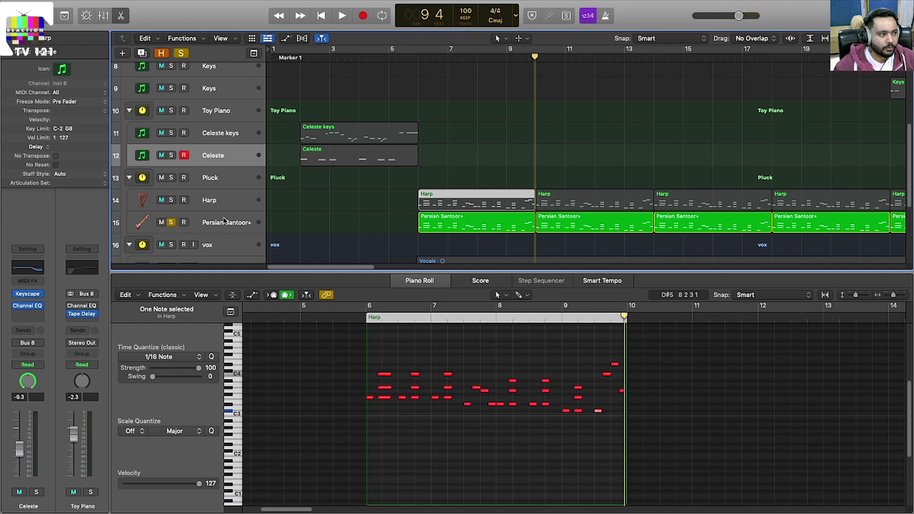
pyautogui.click(231, 223)
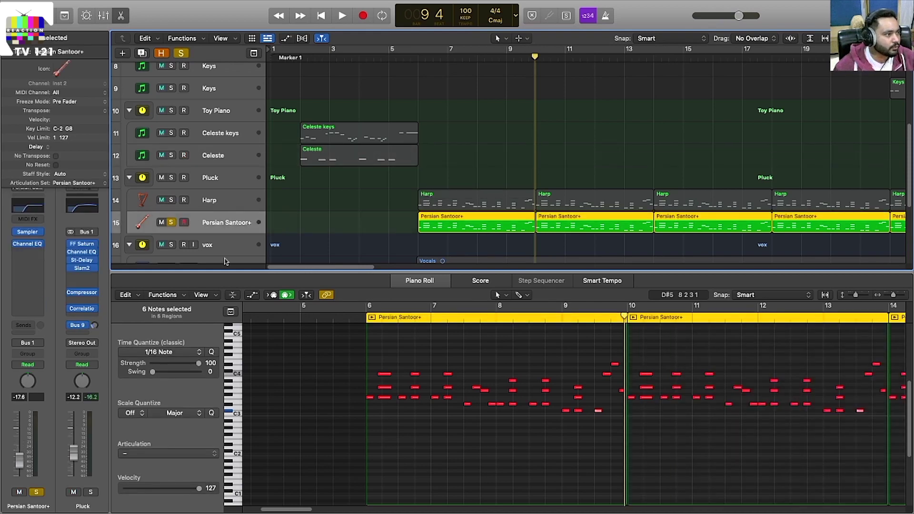
pyautogui.press('space')
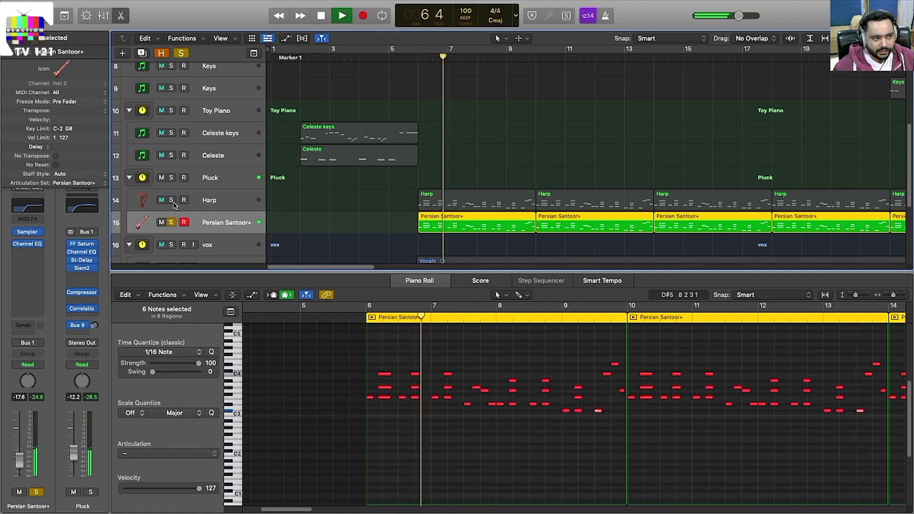
# - Add the Harp to the solo, play both plucked tracks to about bar 10, and close the Piano Roll
pyautogui.click(172, 200)
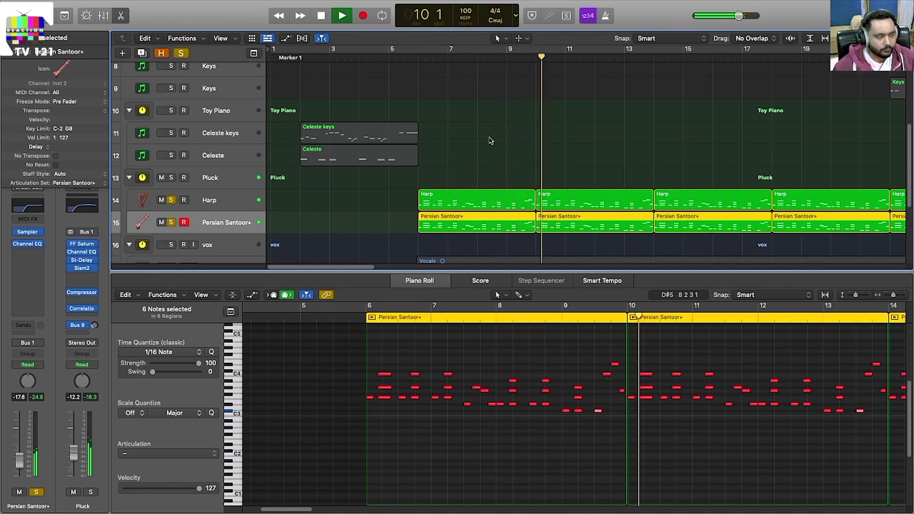
pyautogui.press('space')
pyautogui.press('p')
# - Clear the Harp and Persian Santoor+ solos so that all tracks are active
pyautogui.scroll(-3, 415, 252)
pyautogui.press('super+Left')
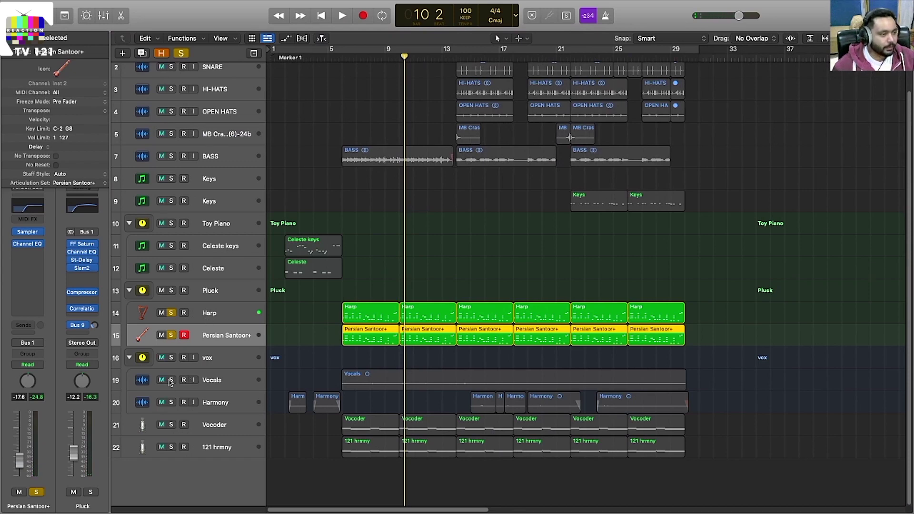
pyautogui.click(187, 376)
pyautogui.click(186, 53)
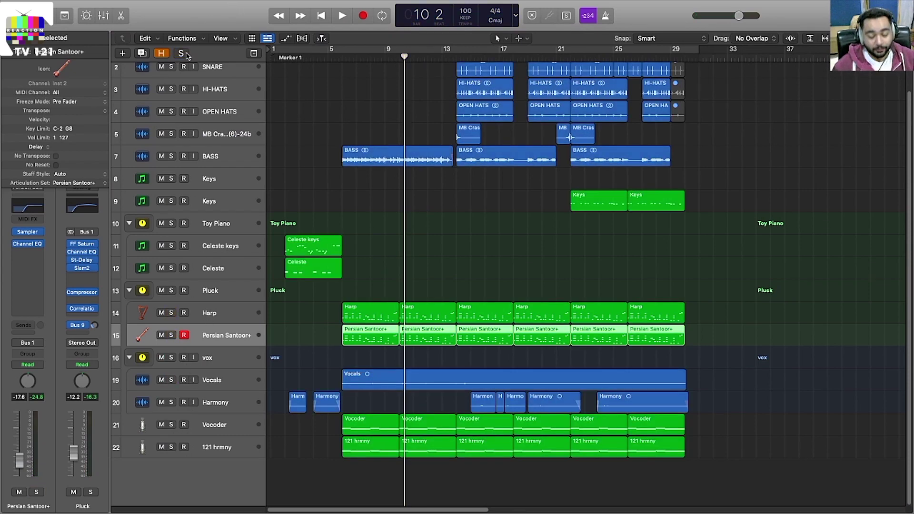
pyautogui.scroll(-3, 354, 99)
pyautogui.scroll(2, 402, 142)
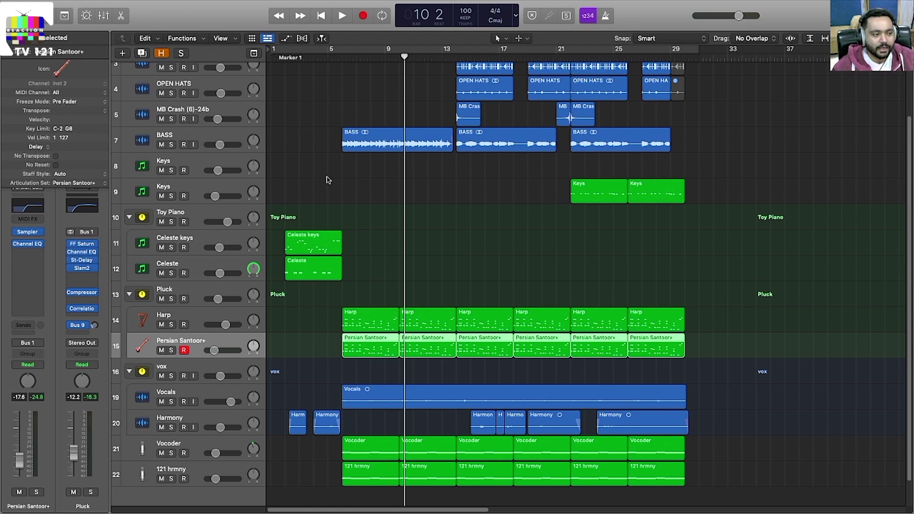
# - Play the soloed Vocals track from bar 6 to about bar 10 with the vox stack's plug-ins and sends bypassed
pyautogui.keyDown('ctrl'); pyautogui.keyDown('alt'); pyautogui.click(340, 188); pyautogui.keyUp('alt'); pyautogui.keyUp('ctrl')
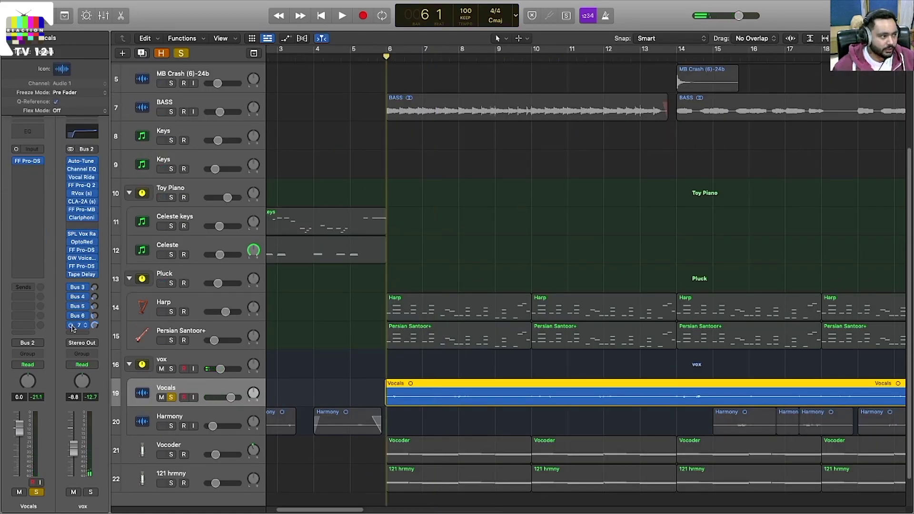
pyautogui.press('space')
pyautogui.scroll(2, 405, 392)
pyautogui.scroll(2, 406, 392)
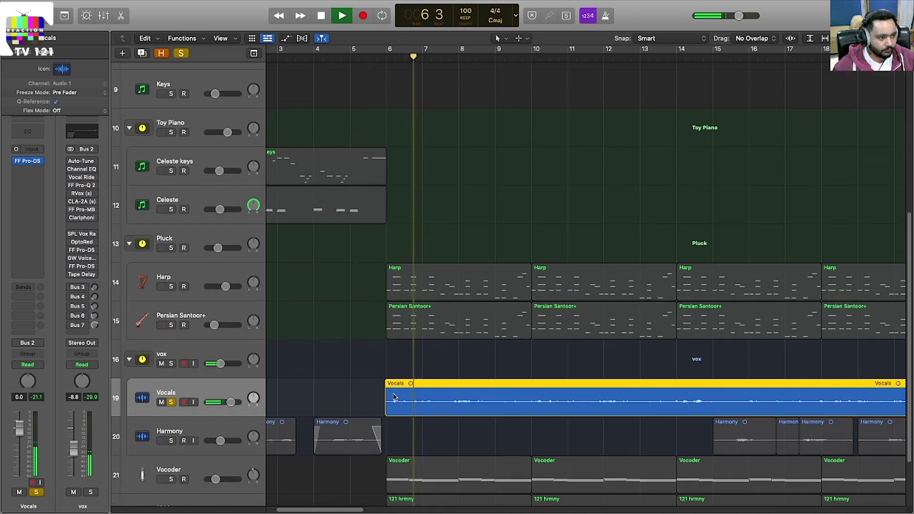
pyautogui.hscroll(-2, 406, 392)
pyautogui.hscroll(1, 348, 394)
pyautogui.scroll(1, 348, 394)
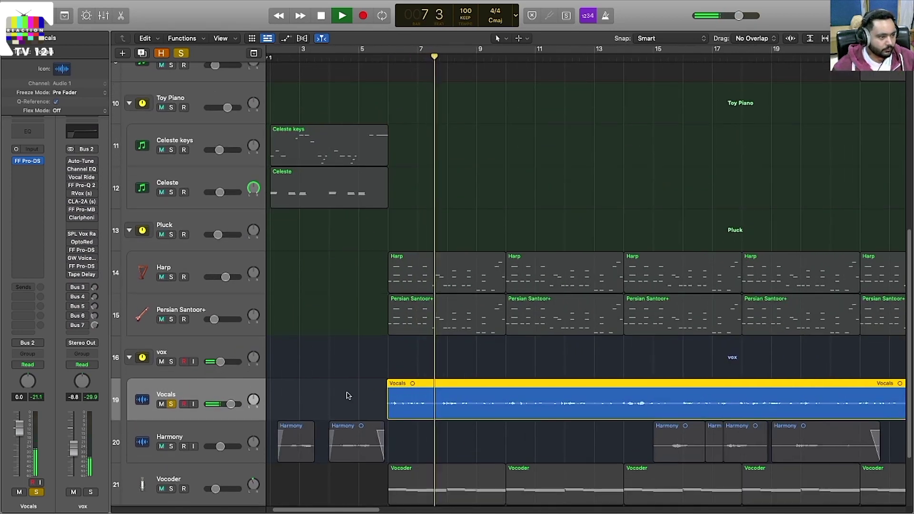
pyautogui.scroll(-2, 348, 392)
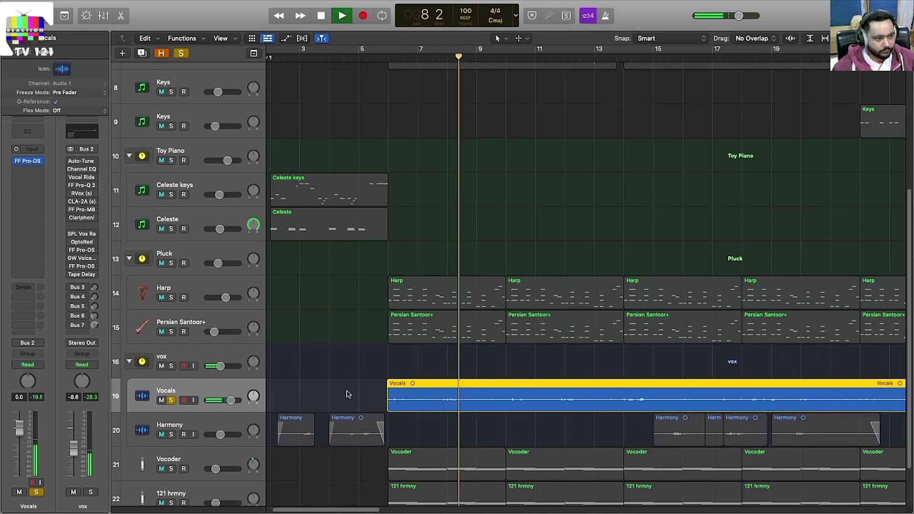
pyautogui.scroll(1, 350, 391)
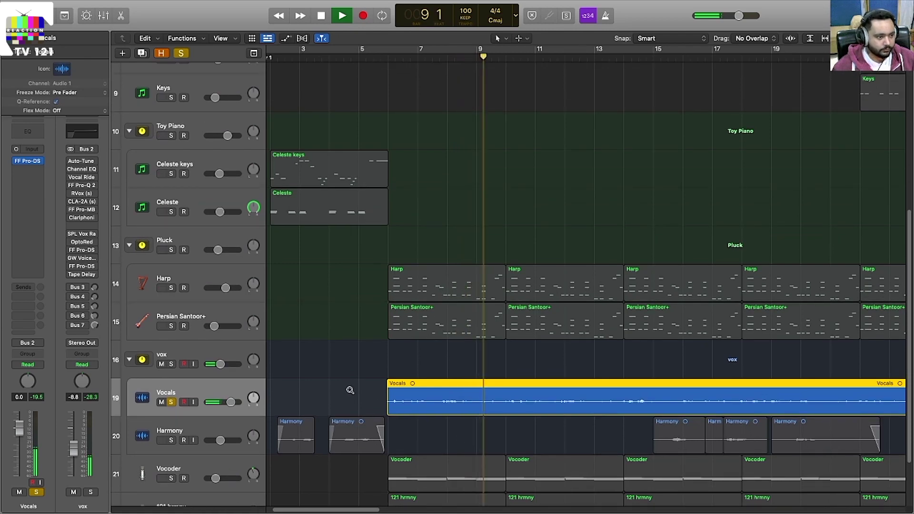
pyautogui.press('space')
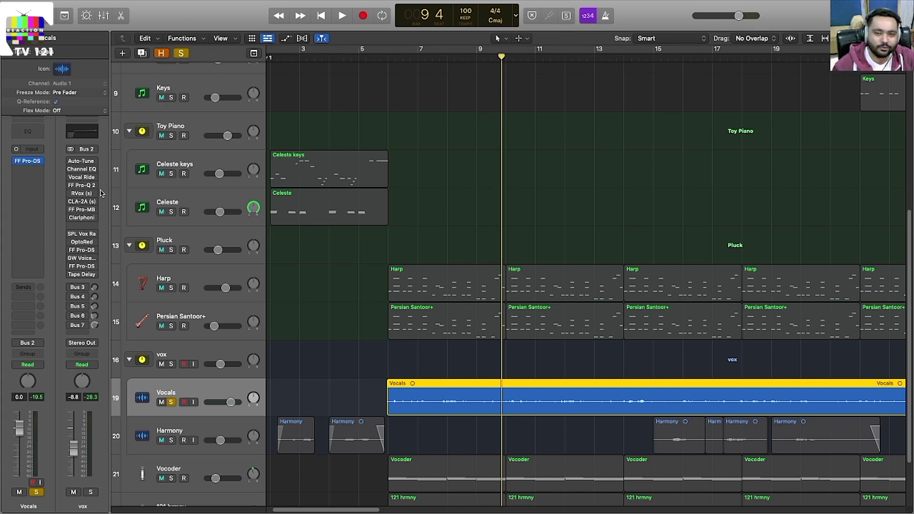
# - Re-enable the vox stack's plug-ins and sends, and play from bar 6, first with Vocals soloed and then with all tracks
pyautogui.click(71, 161)
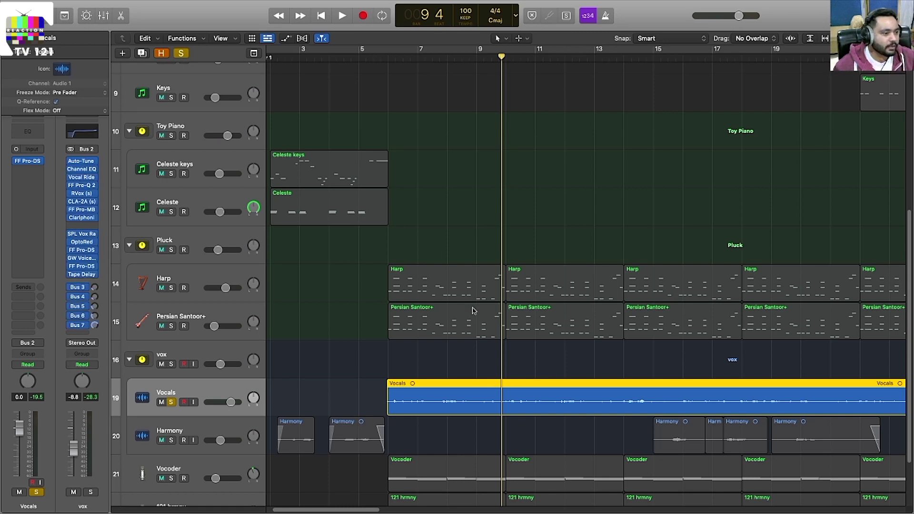
pyautogui.click(367, 365)
pyautogui.press('space')
pyautogui.press('super+Up')
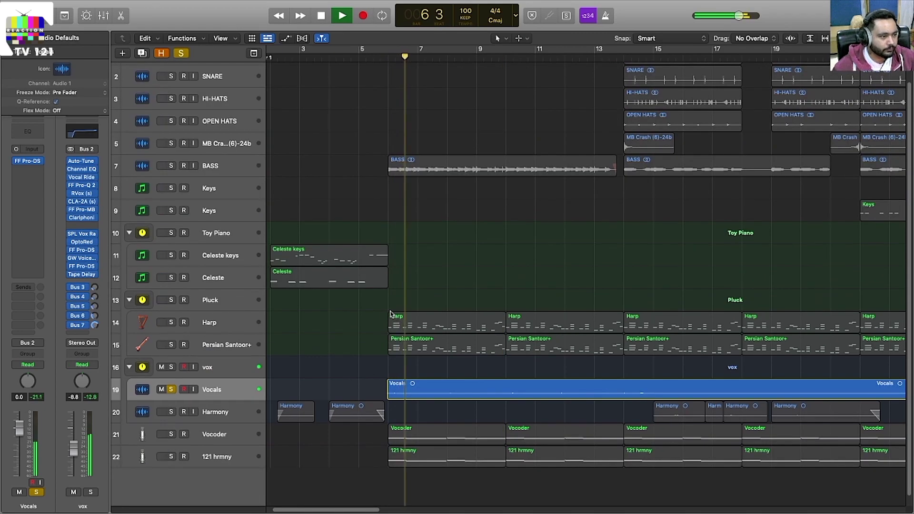
pyautogui.press('s')
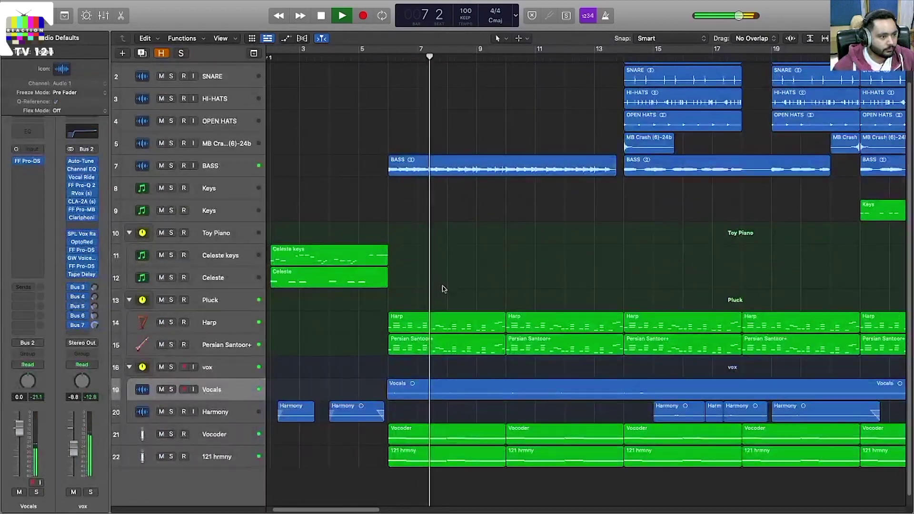
# - Stop playback, then solo and select the Harmony track
pyautogui.press('super+Down')
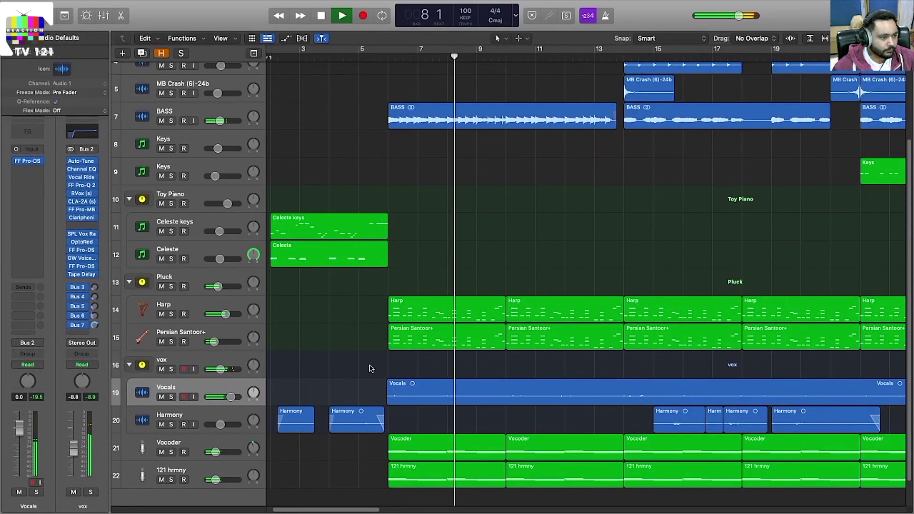
pyautogui.press('space')
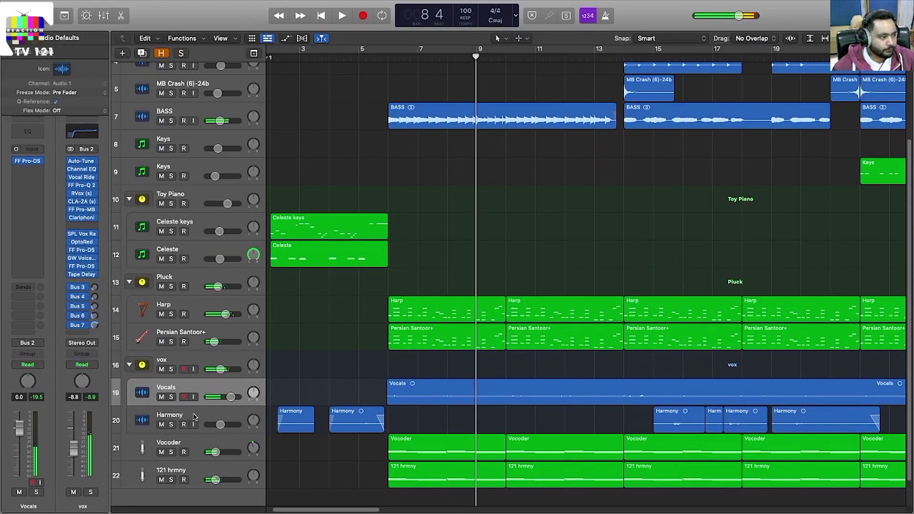
pyautogui.click(172, 425)
pyautogui.press('super+Down')
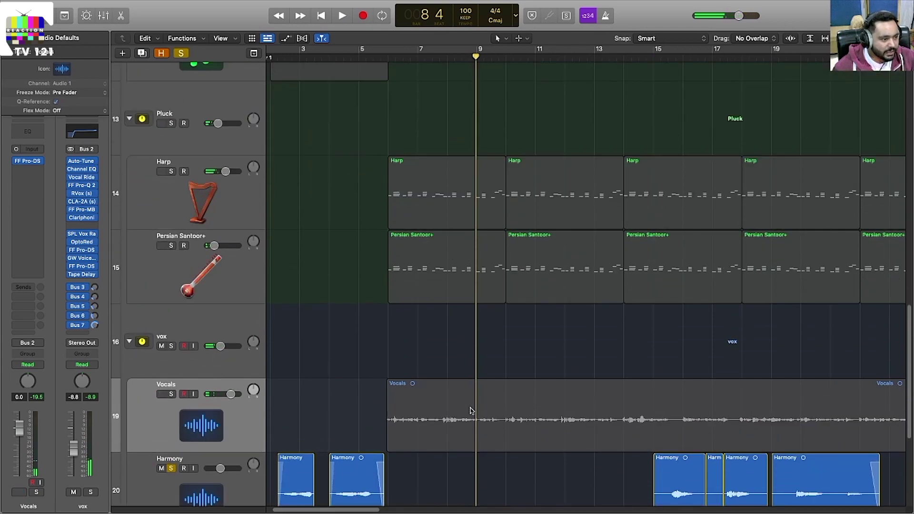
pyautogui.scroll(-4, 140, 476)
pyautogui.click(136, 435)
pyautogui.hscroll(-1, 136, 435)
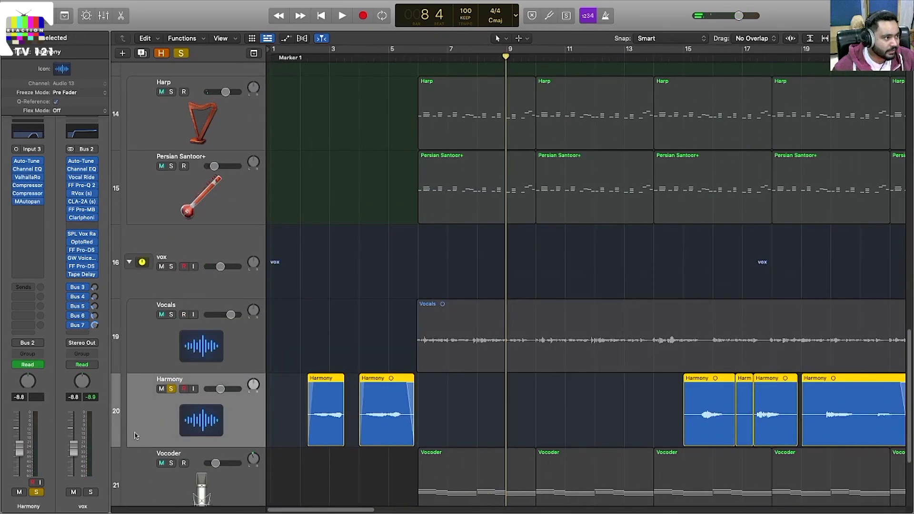
# - Add Vocals to the Harmony solo, play both from bar 14 to about bar 16, and remove Vocals from the solo
pyautogui.hscroll(5, 648, 238)
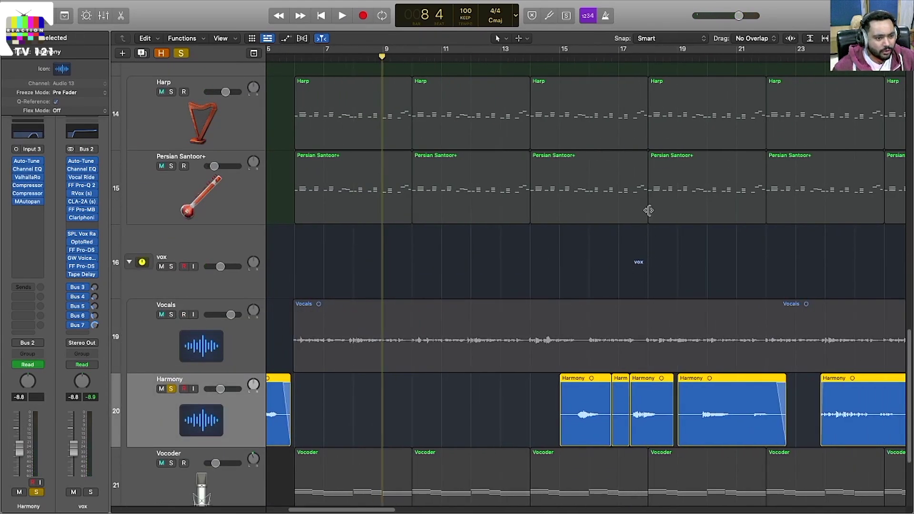
pyautogui.click(574, 58)
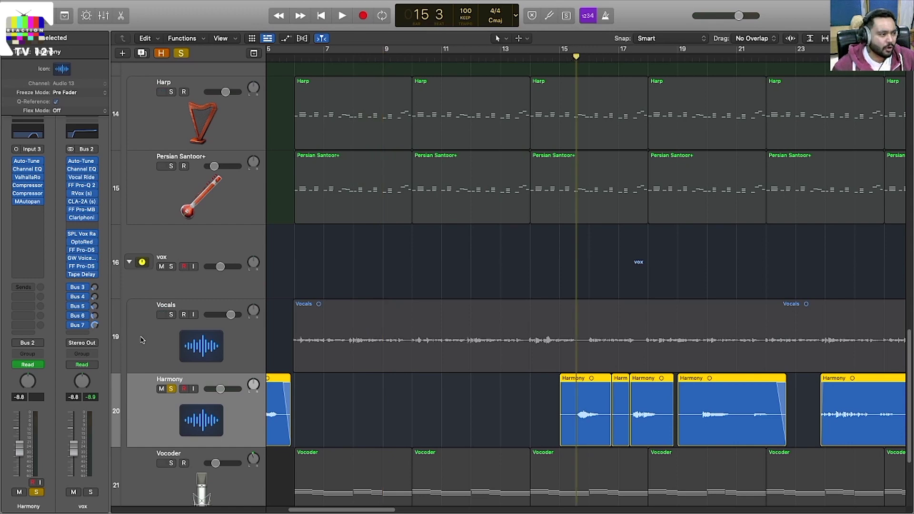
pyautogui.click(171, 316)
pyautogui.click(546, 60)
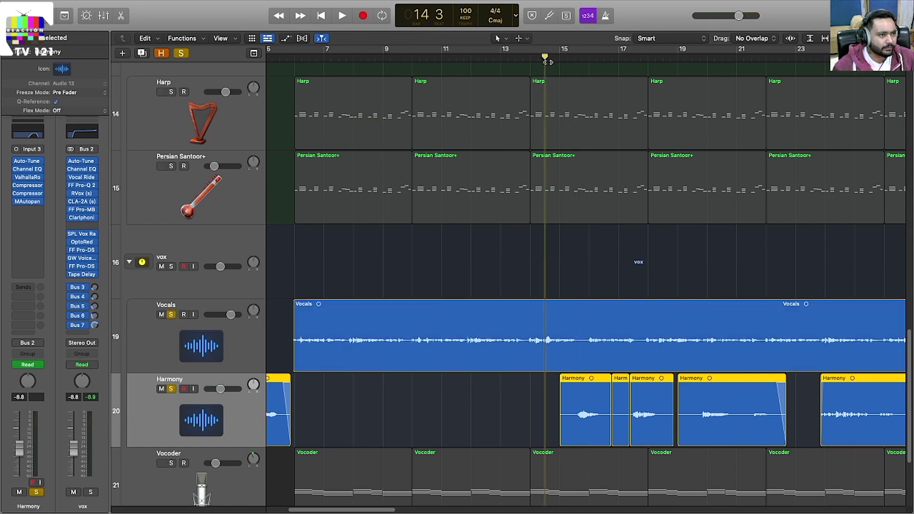
pyautogui.press('space')
pyautogui.scroll(3, 553, 376)
pyautogui.hscroll(1, 552, 375)
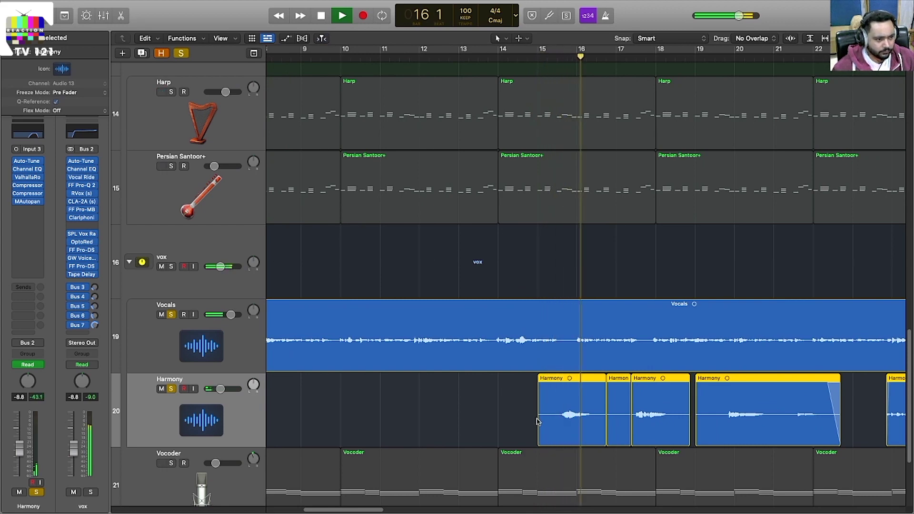
pyautogui.click(171, 315)
pyautogui.press('space')
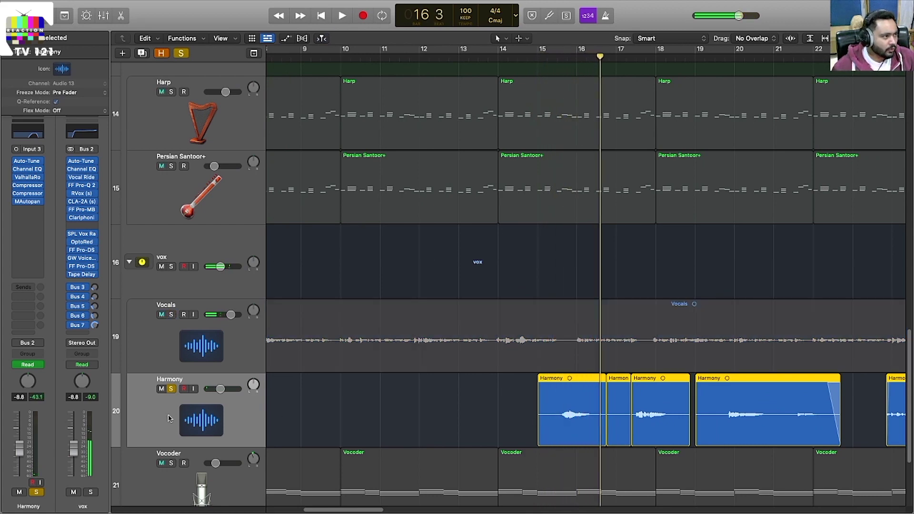
# - Examine the Auto-Tune and Channel EQ settings on the Harmony track, closing each plug-in window
pyautogui.click(27, 163)
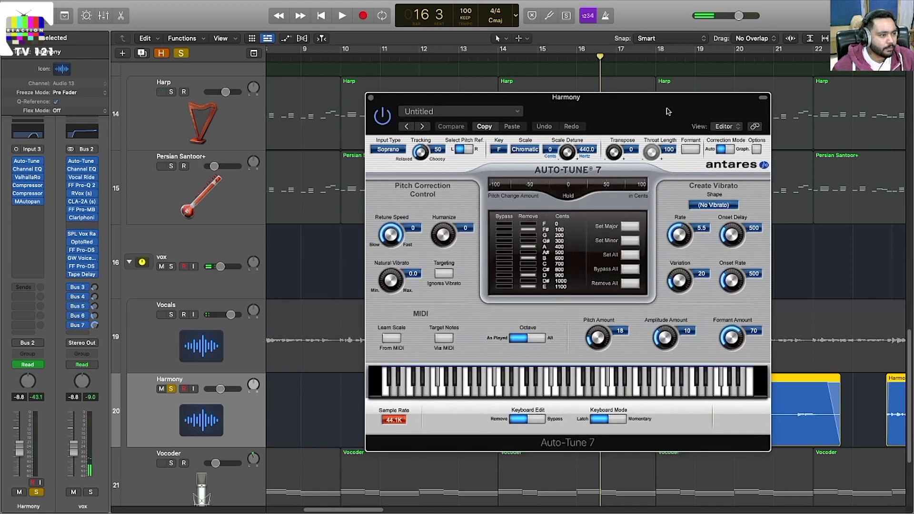
pyautogui.click(372, 98)
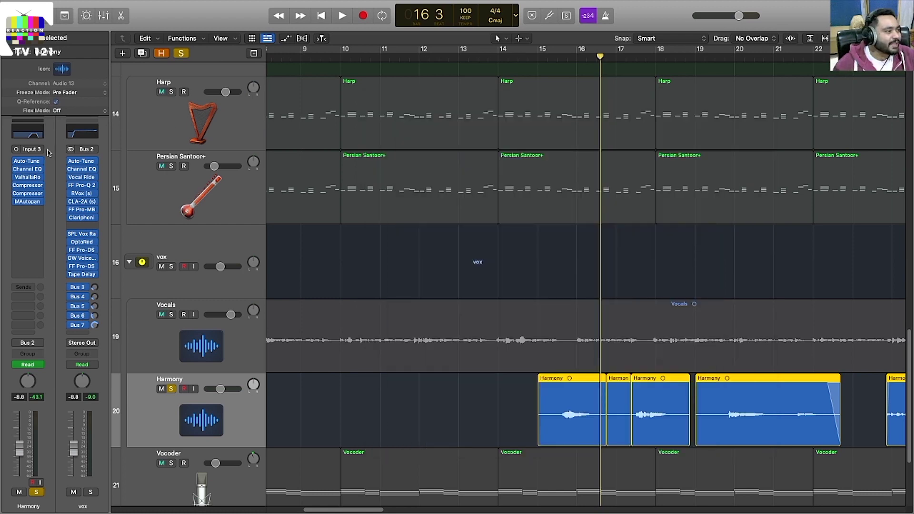
pyautogui.click(28, 170)
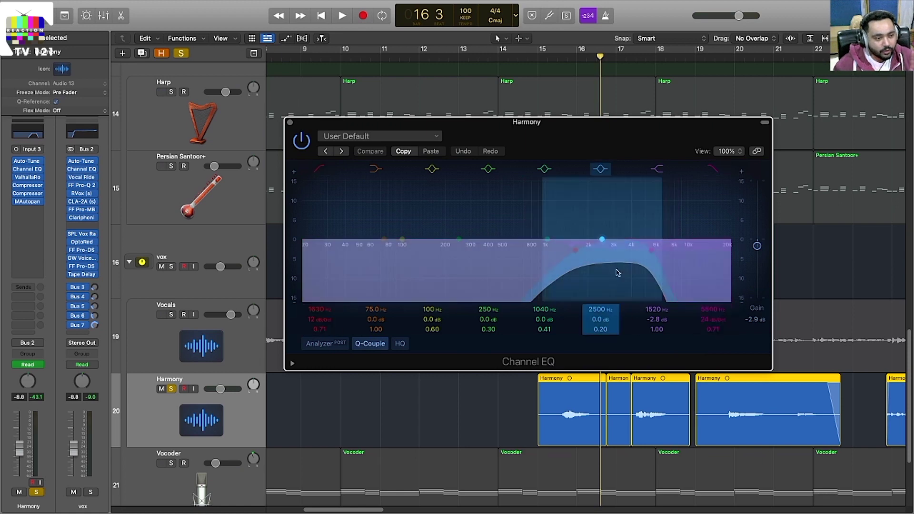
pyautogui.click(290, 122)
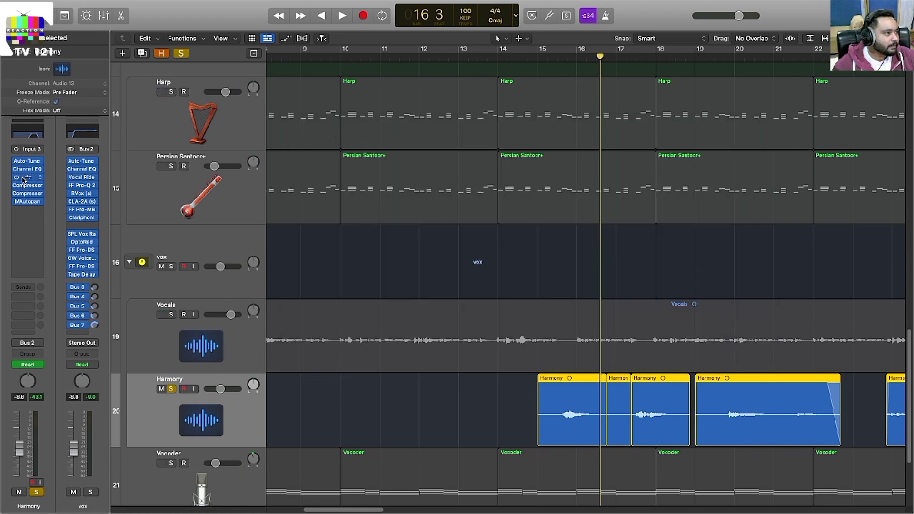
# - Examine the Harmony track's ValhallaRoom reverb and its first Compressor, closing each plug-in window
pyautogui.click(24, 179)
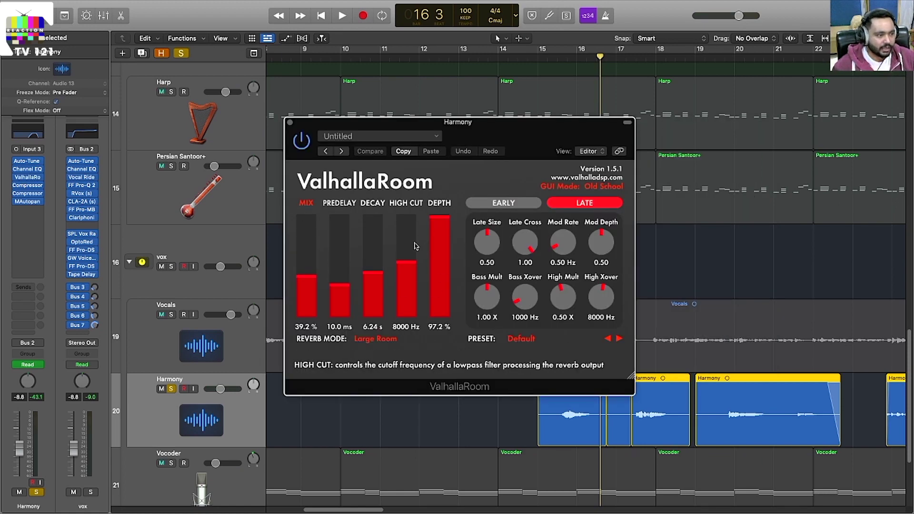
pyautogui.click(290, 123)
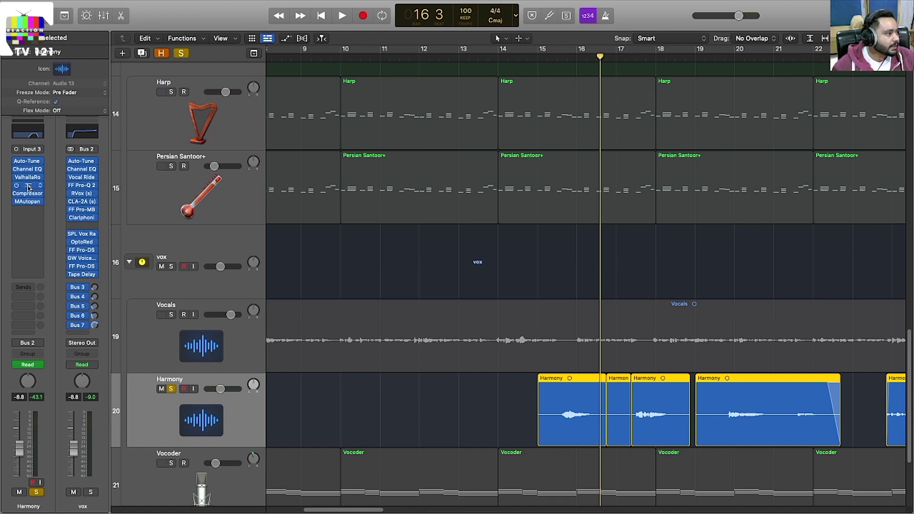
pyautogui.click(29, 187)
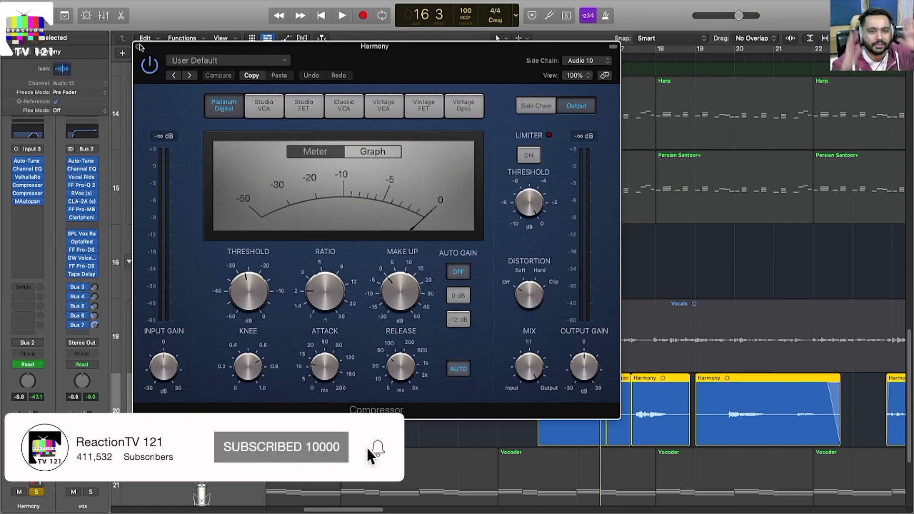
pyautogui.click(138, 46)
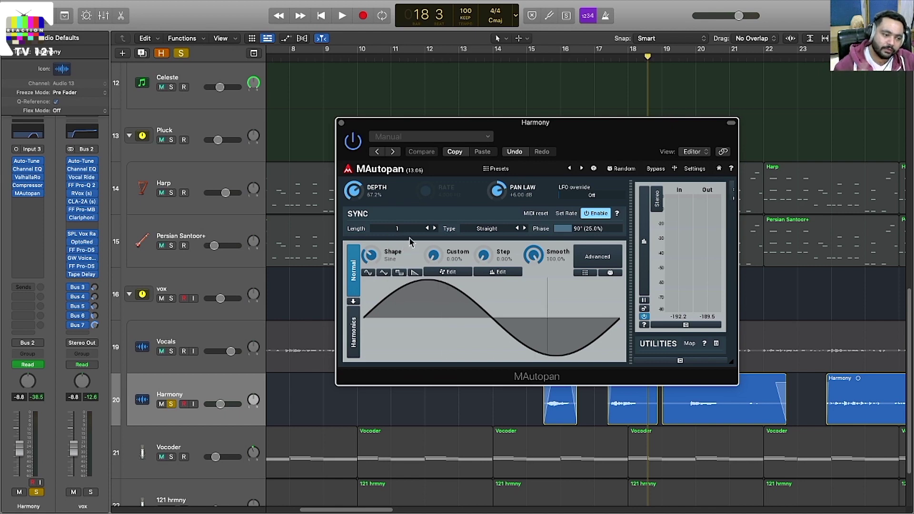
# - Play the soloed Harmony part to about bar 18 with its MAutopan settings in view, and close the plug-in
pyautogui.press('space')
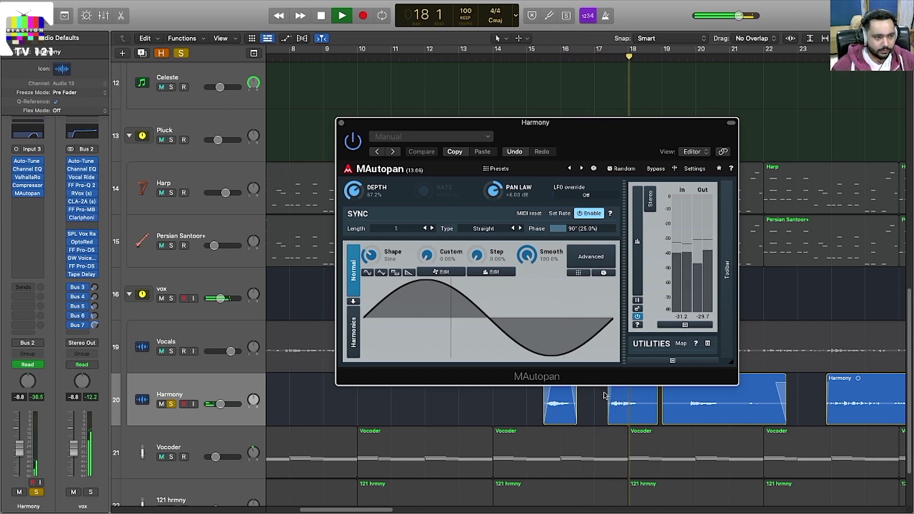
pyautogui.press('space')
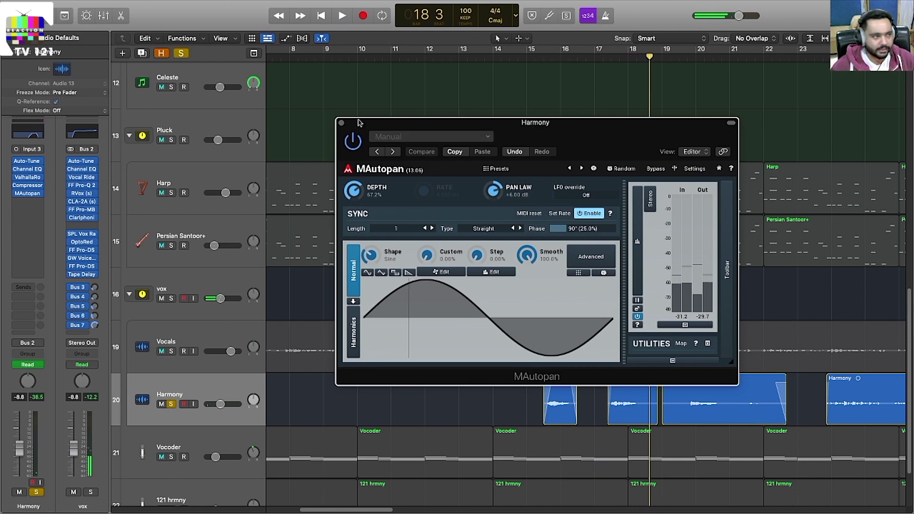
pyautogui.click(342, 122)
# - Solo the Vocoder and 121 hrmny tracks together with Harmony, and clear all solos
pyautogui.press('super+Up')
pyautogui.press('super+Left')
pyautogui.press('super+Left')
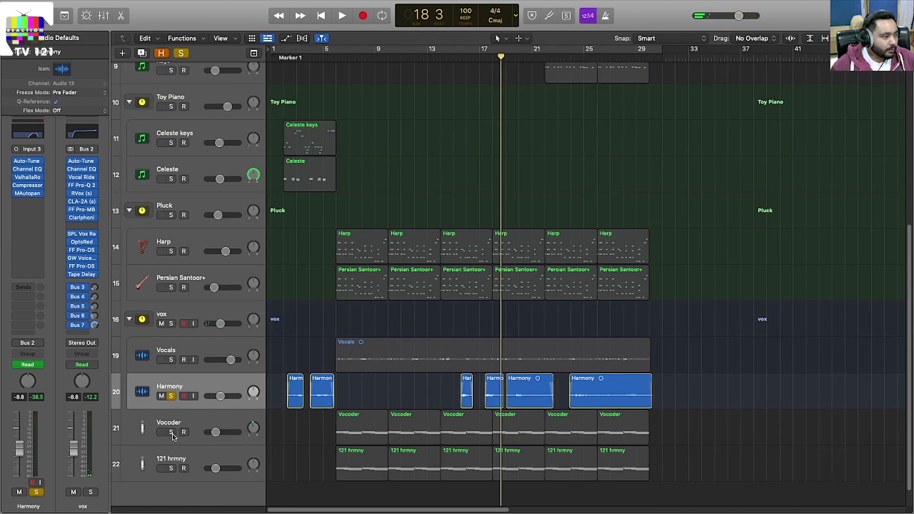
pyautogui.moveTo(171, 433); pyautogui.dragTo(169, 473)
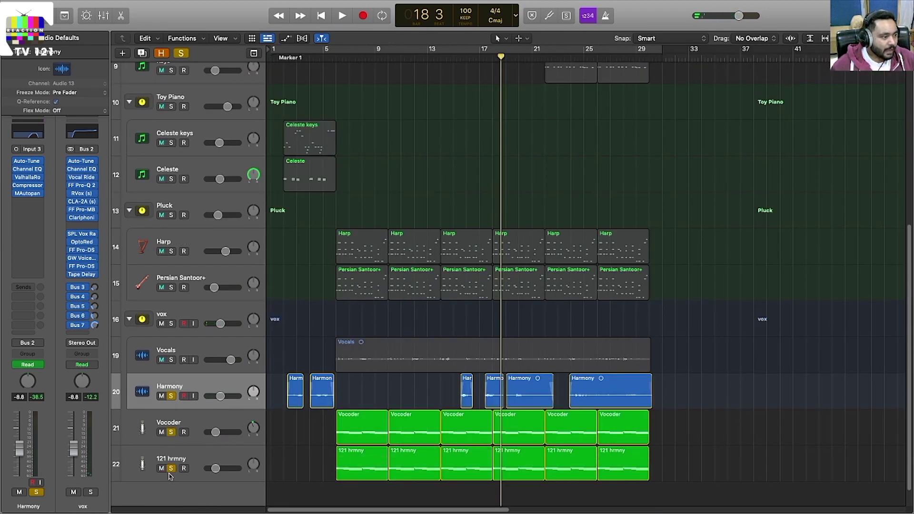
pyautogui.click(186, 54)
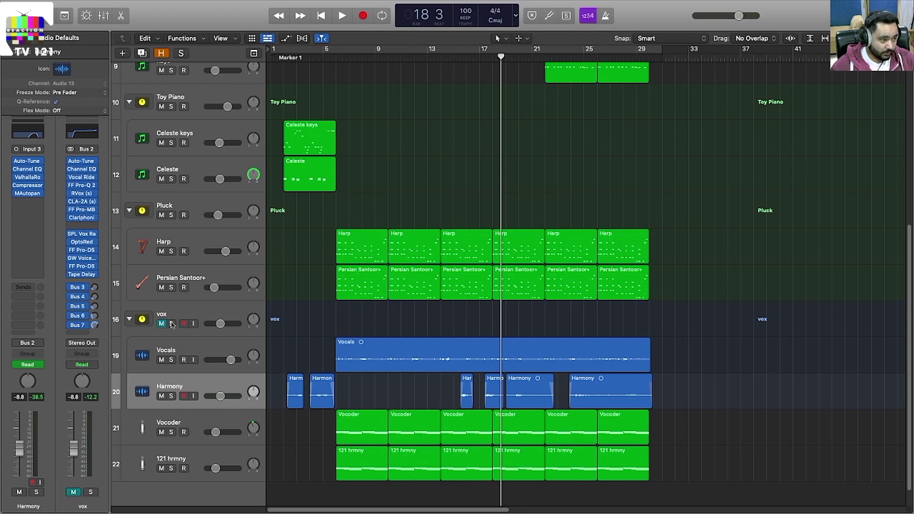
# - Play from bar 6 to about bar 9 with the instrument tracks and vox stack muted, briefly toggling the Vocals mute
pyautogui.click(336, 56)
pyautogui.press('space')
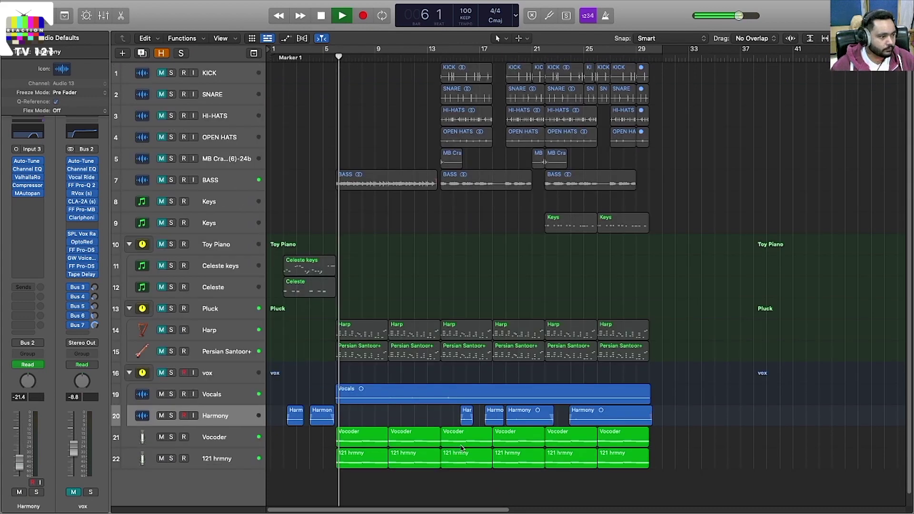
pyautogui.press('super+Down')
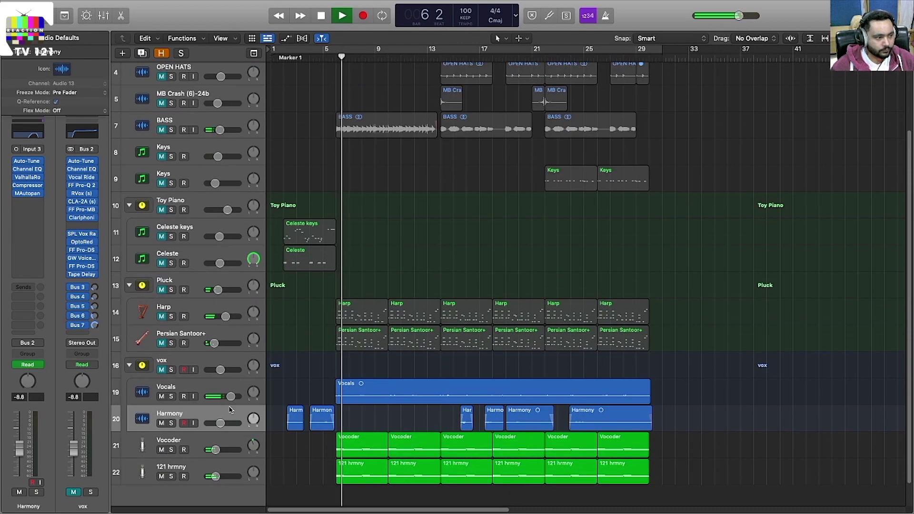
pyautogui.click(162, 397)
pyautogui.click(162, 397)
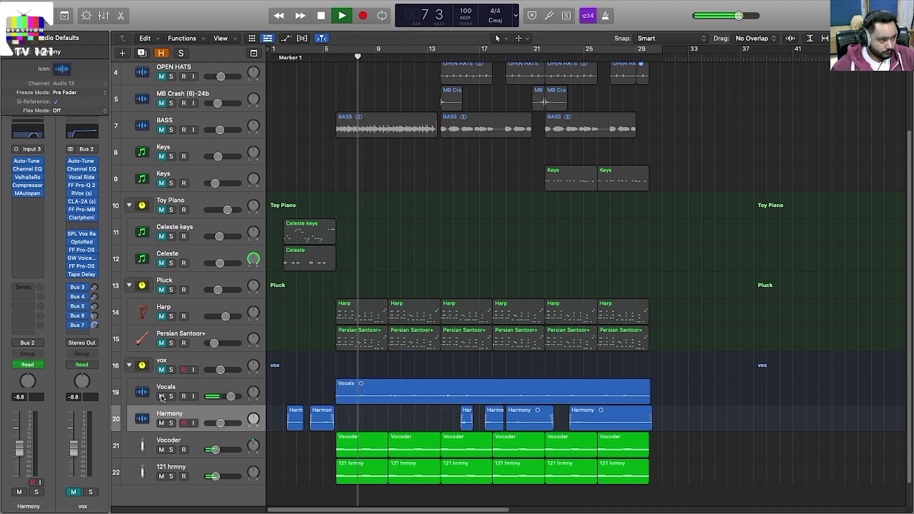
pyautogui.scroll(6, 482, 407)
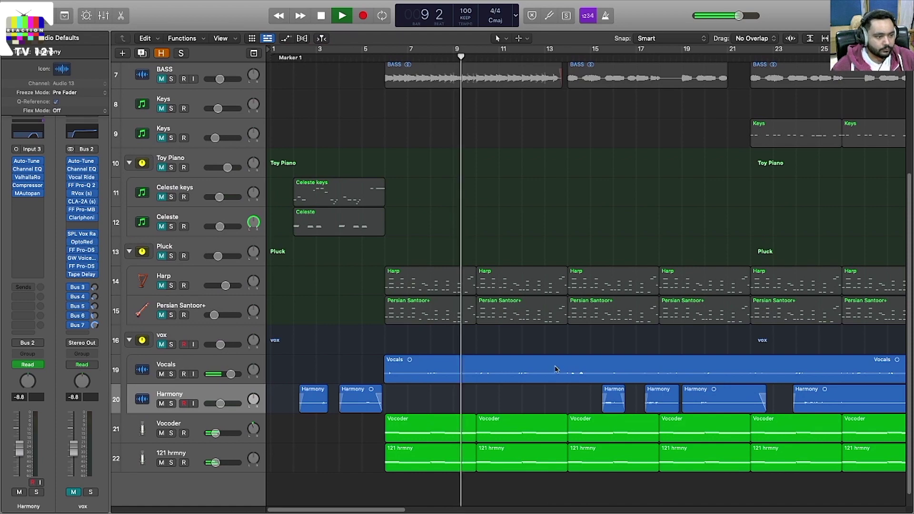
pyautogui.press('space')
pyautogui.scroll(-6, 464, 405)
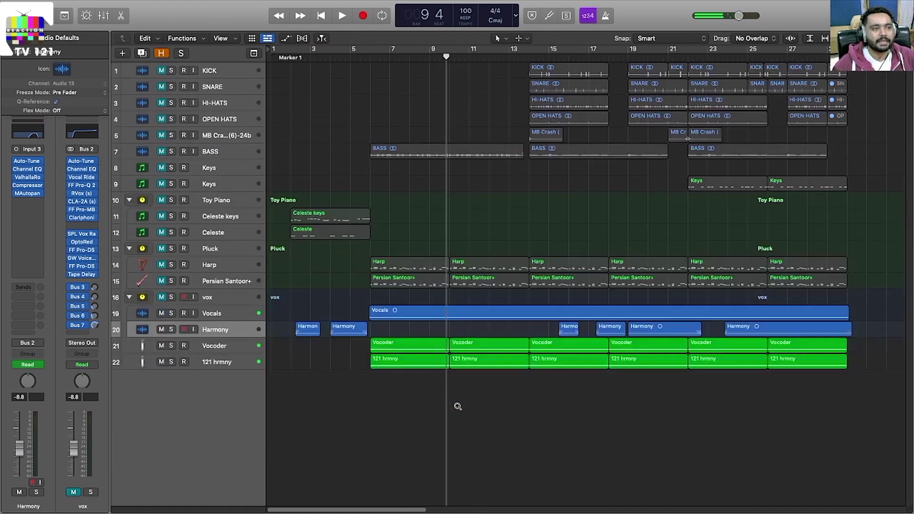
# - Restore the cleared solos and extend the solo to every track except Vocals
pyautogui.click(181, 54)
pyautogui.scroll(3, 427, 253)
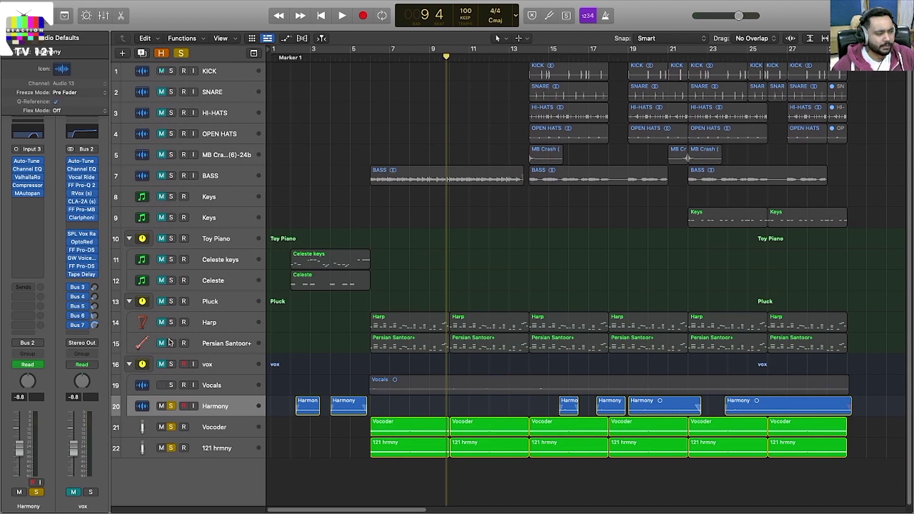
pyautogui.keyDown('alt'); pyautogui.click(171, 364); pyautogui.keyUp('alt')
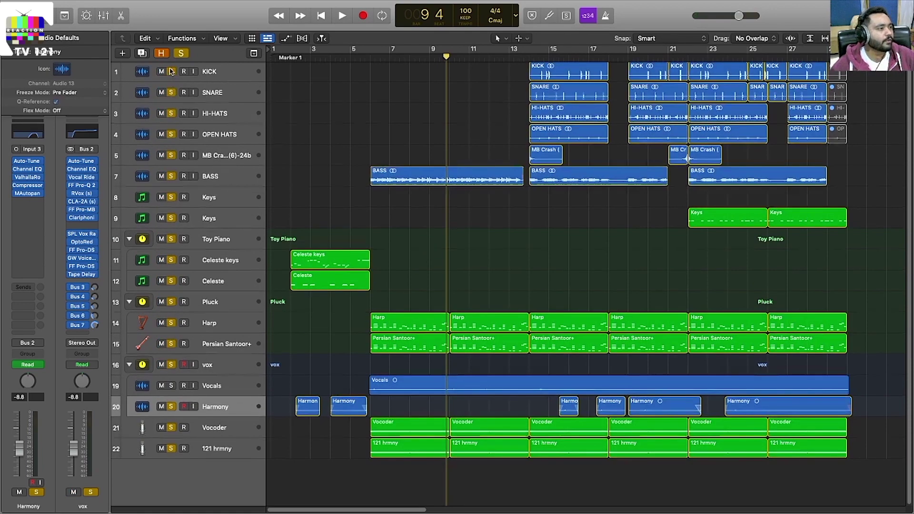
# - Follow the full arrangement's playback from the opening Celeste section with all tracks active
pyautogui.scroll(-3, 401, 218)
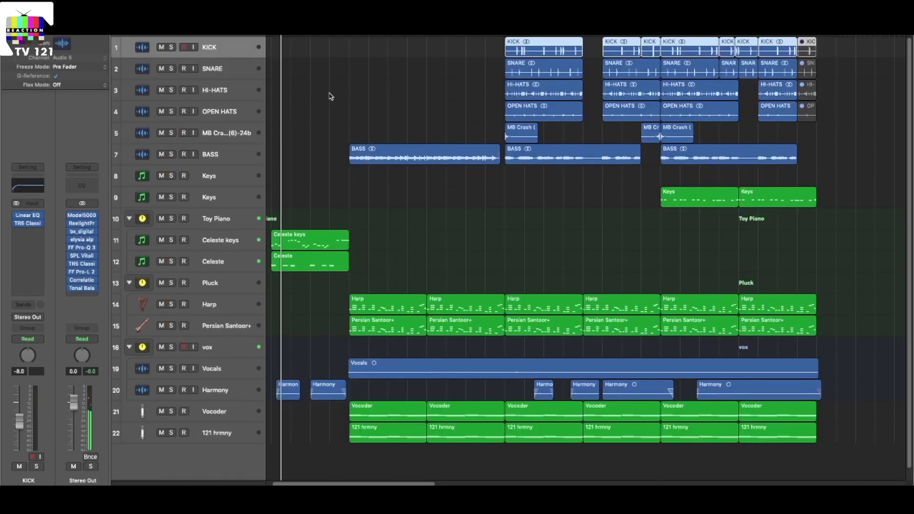
pyautogui.hscroll(-3, 330, 97)
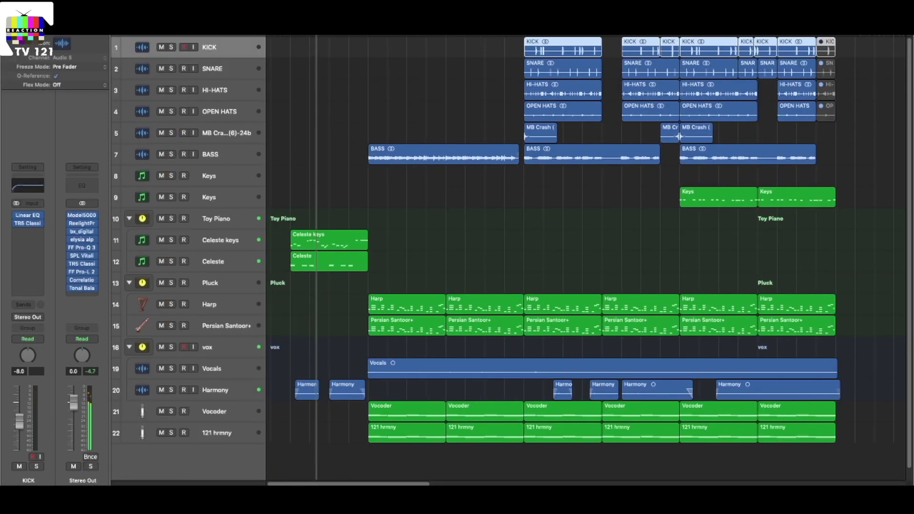